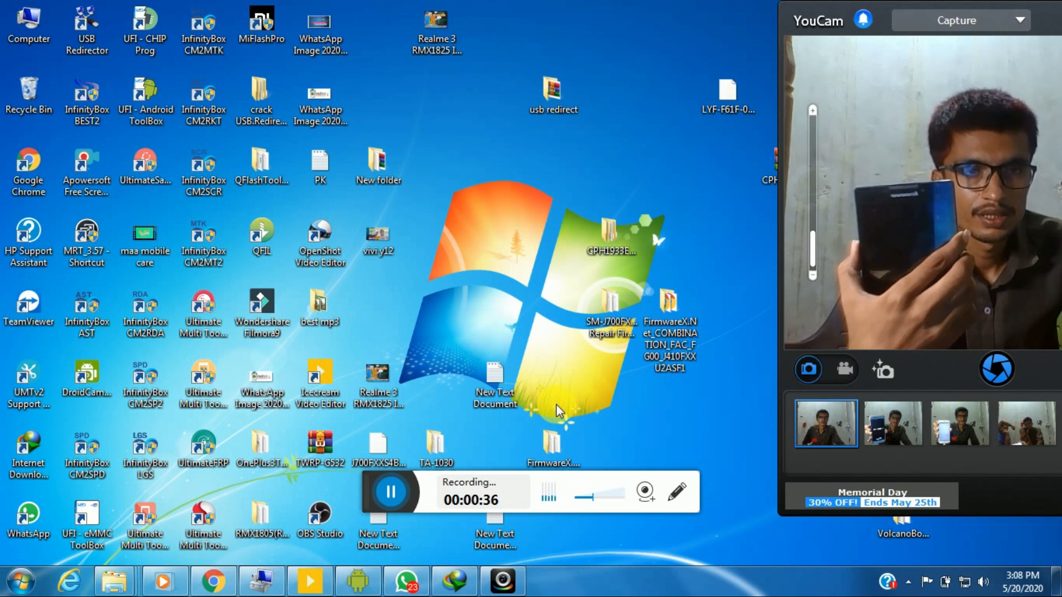
right_click(586, 386)
left_click(626, 198)
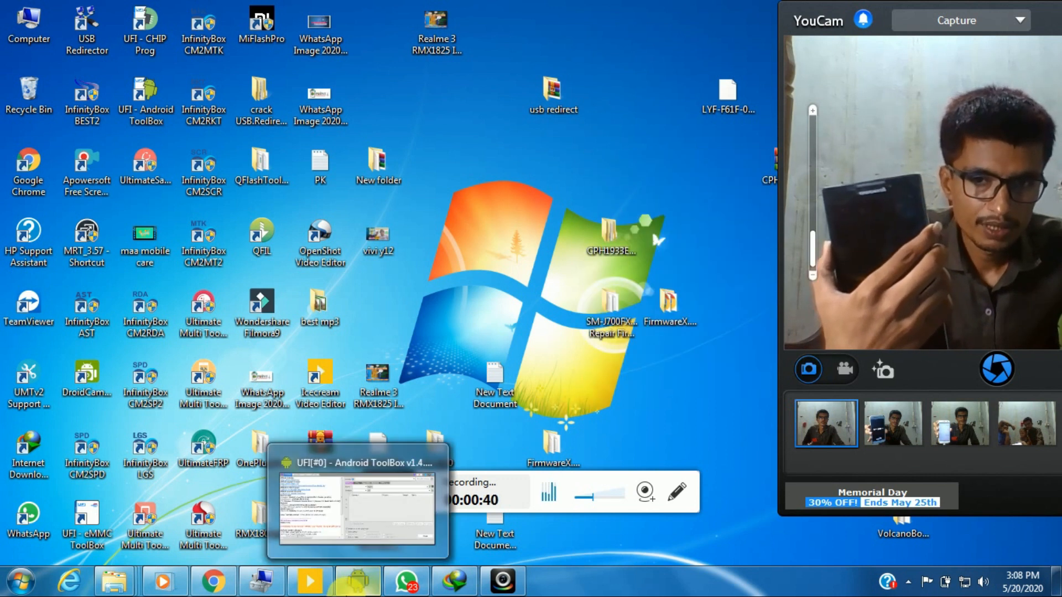
left_click(353, 590)
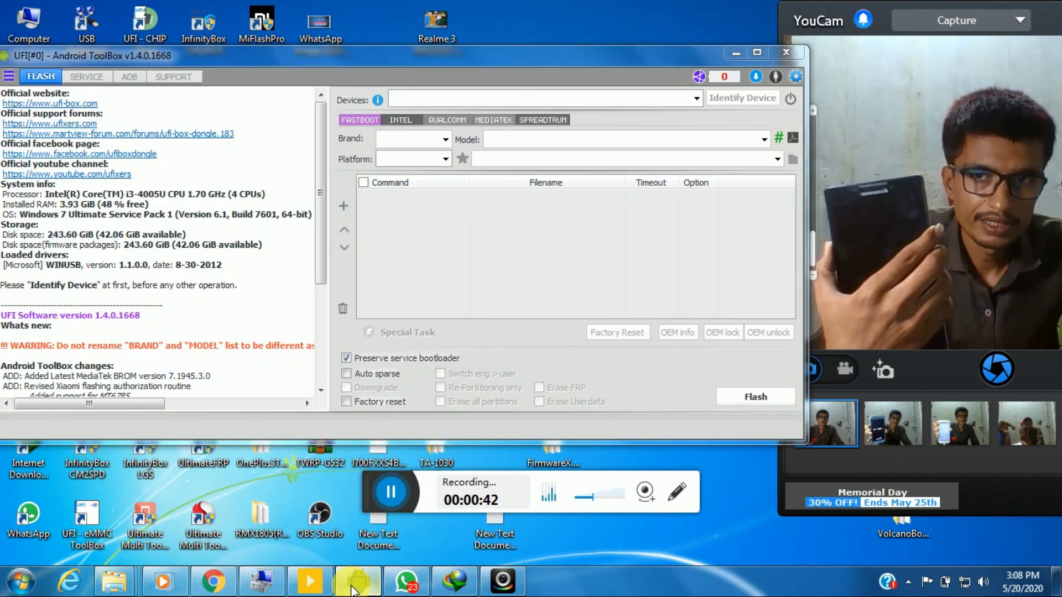
left_click(353, 589)
Move the Lenovo_A7-30HC firmware folder next to the usb redirect folder on the desktop and set the webcam window back aside.
left_click_drag(844, 20, 812, 91)
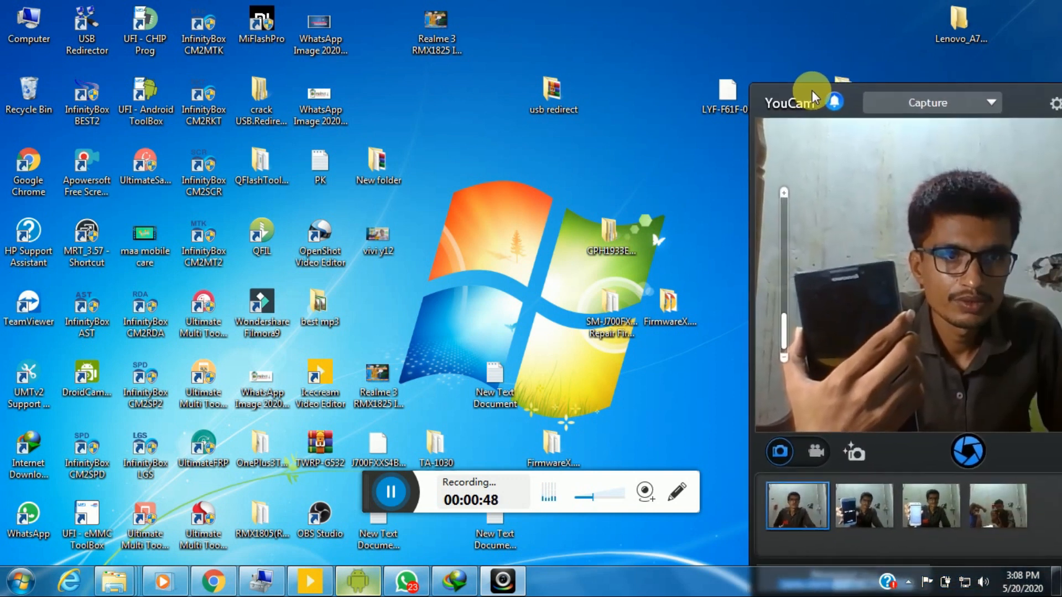
left_click(948, 18)
left_click_drag(947, 19, 634, 94)
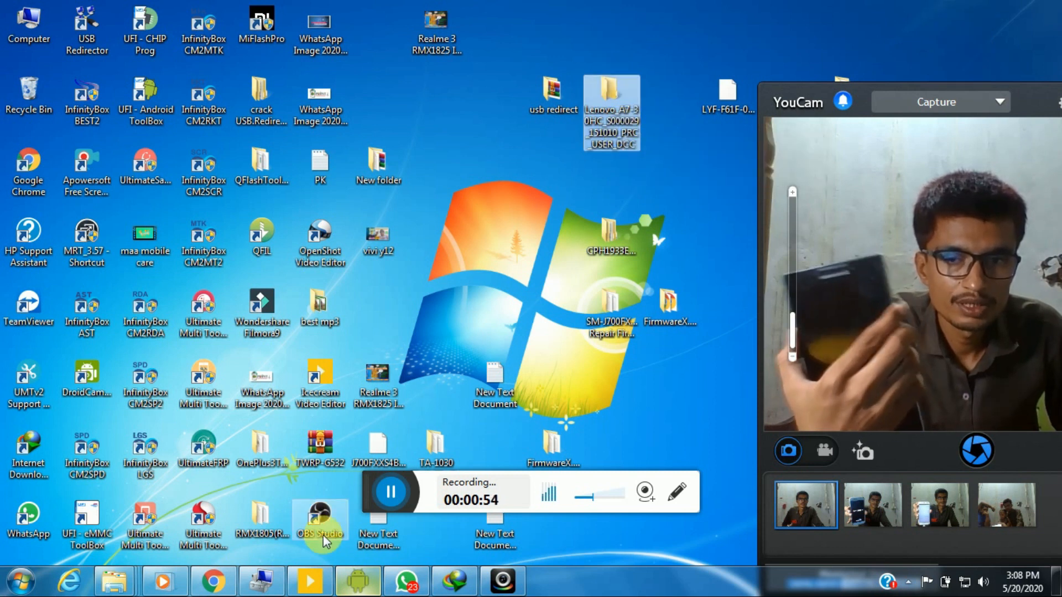
left_click_drag(770, 105, 783, 58)
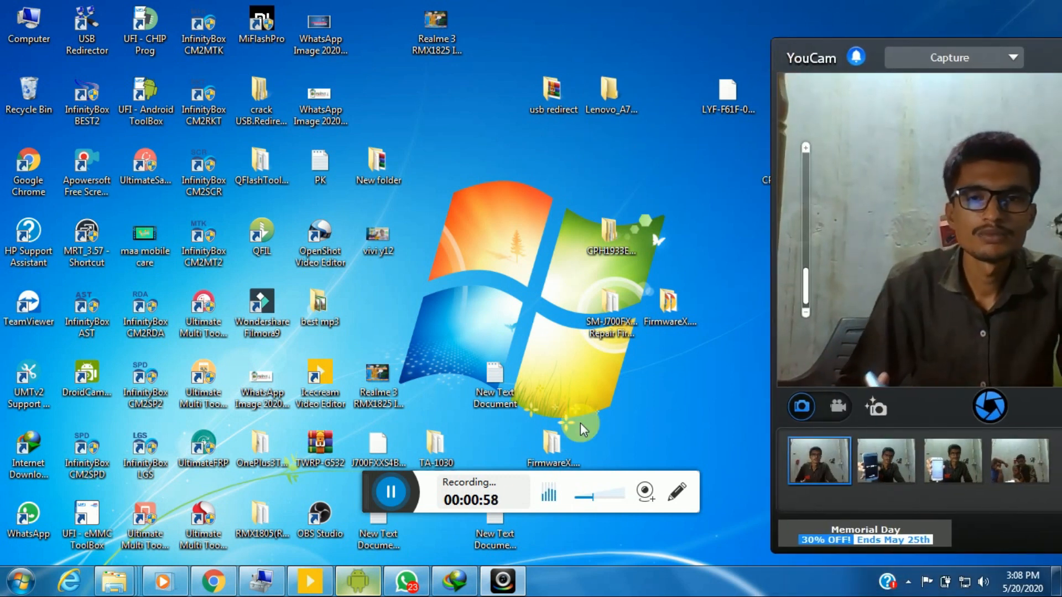
Switch to UFI Android ToolBox, reposition its window on the desktop and display the flashing section.
left_click(379, 573)
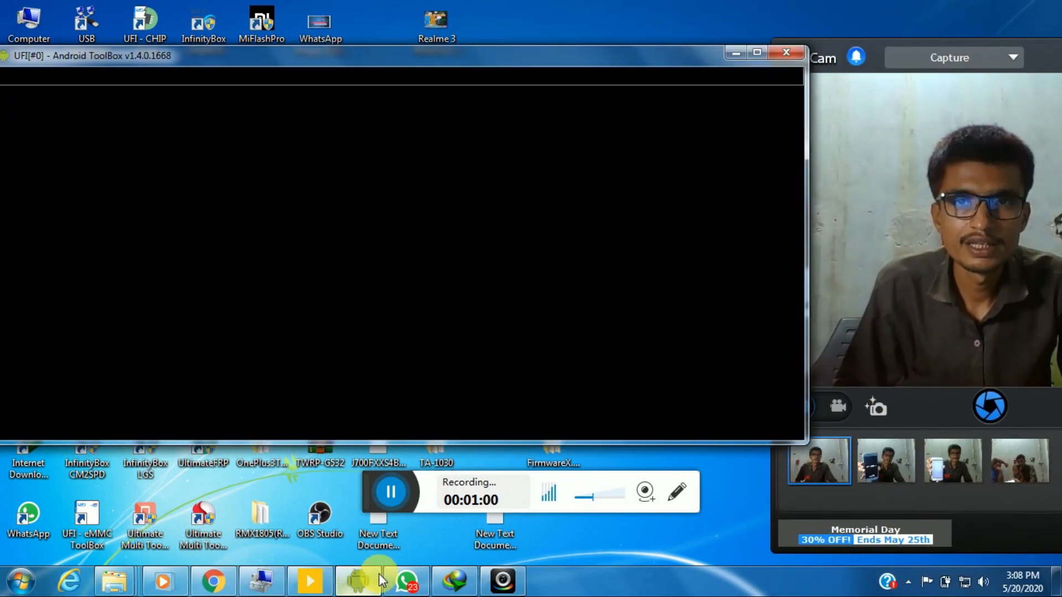
mouse_move(321, 55)
left_mouse_down()
mouse_move(354, 161)
mouse_move(425, 146)
left_mouse_up()
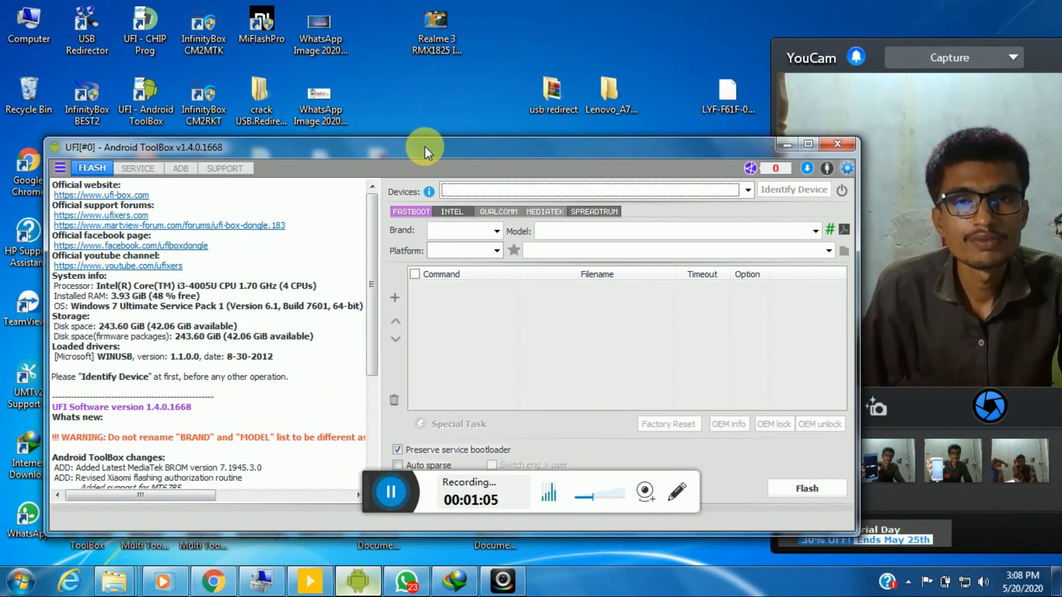
left_click(171, 170)
left_click(143, 168)
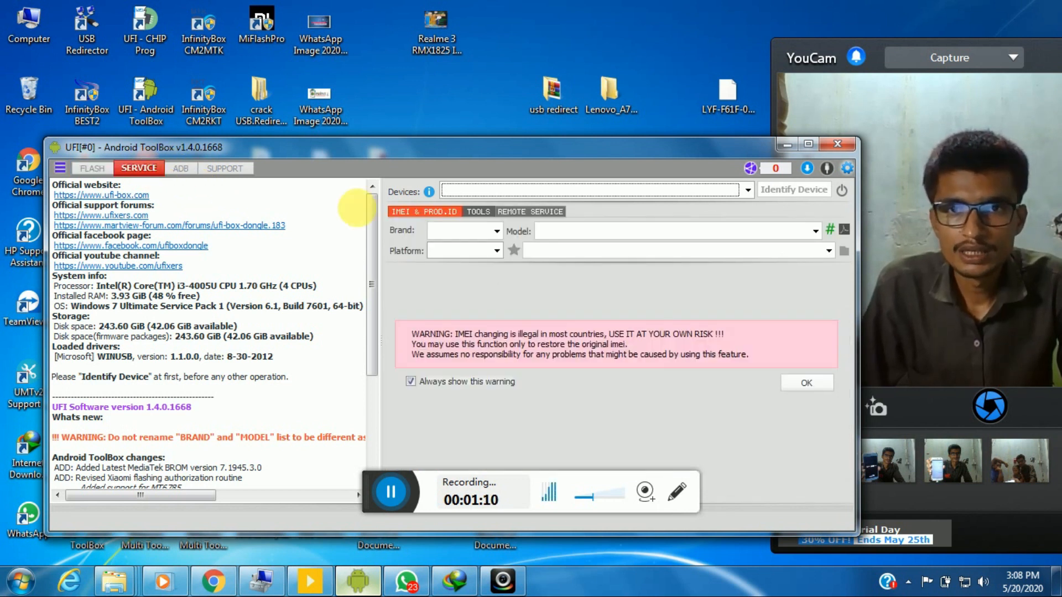
left_click(92, 168)
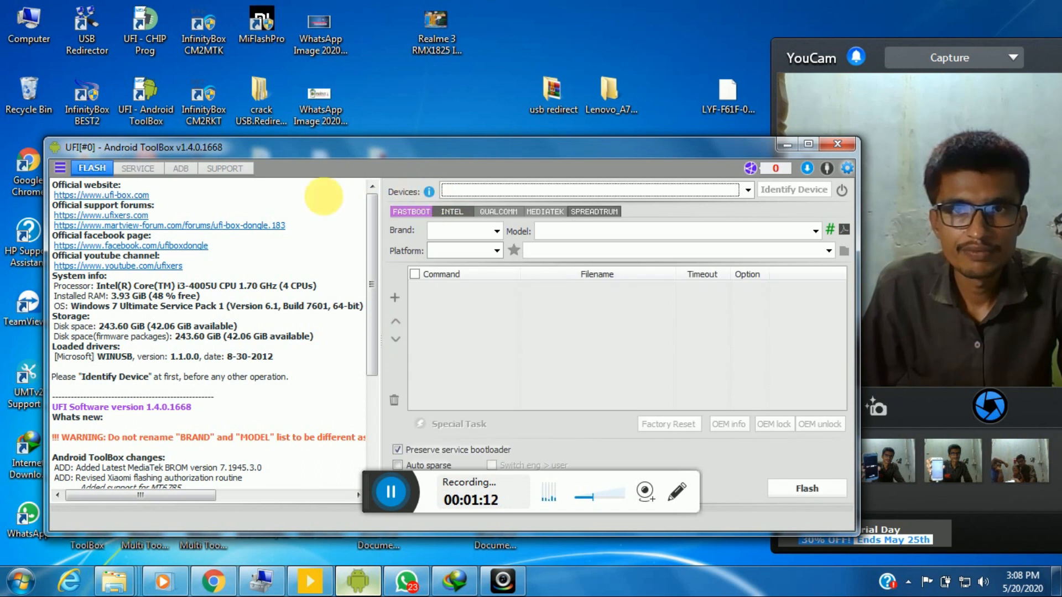
Select Lenovo as the brand and MediaTek as the chipset platform for flashing.
left_click(486, 220)
scroll(514, 279, "down", 6)
scroll(520, 365, "down", 3)
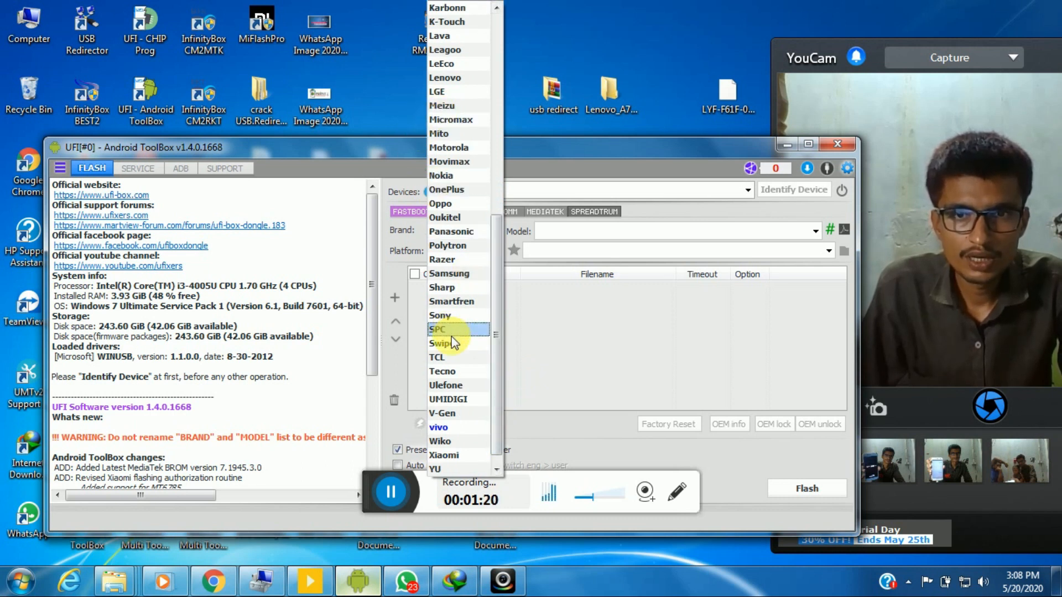
left_click(464, 81)
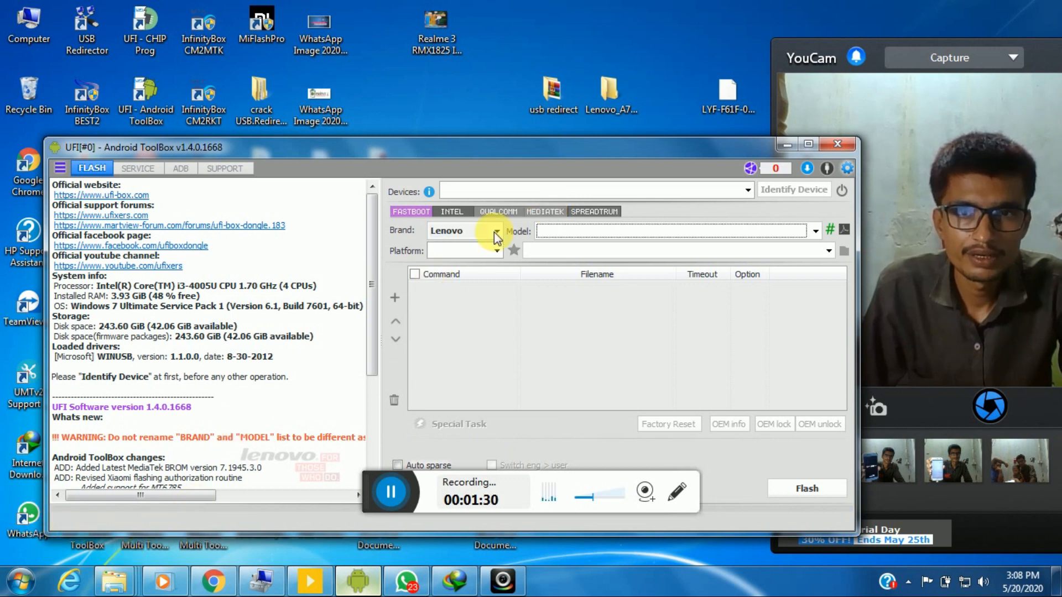
left_click(539, 214)
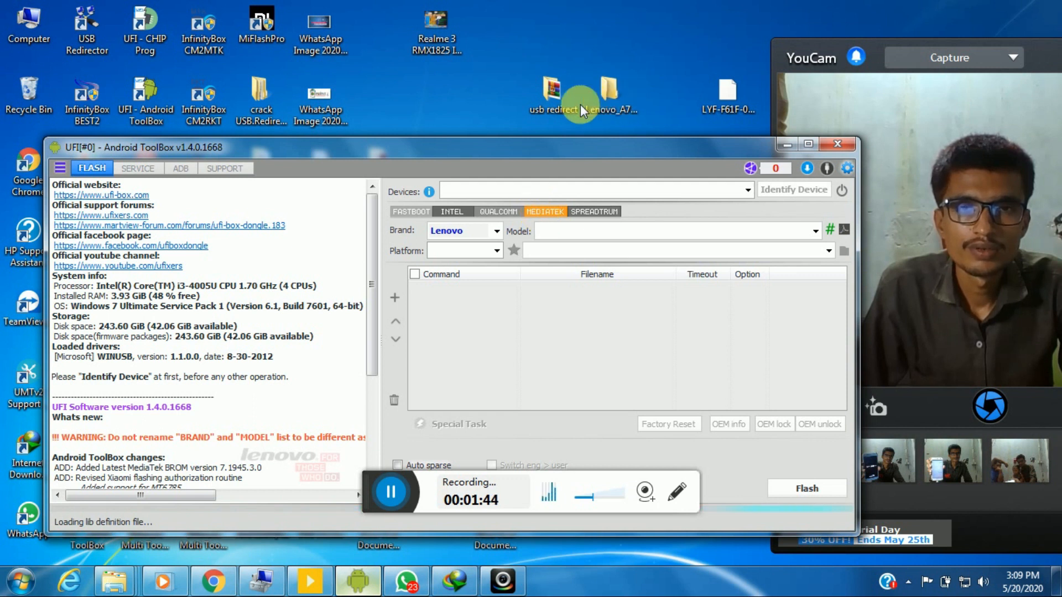
right_click(403, 58)
left_click(431, 102)
right_click(403, 70)
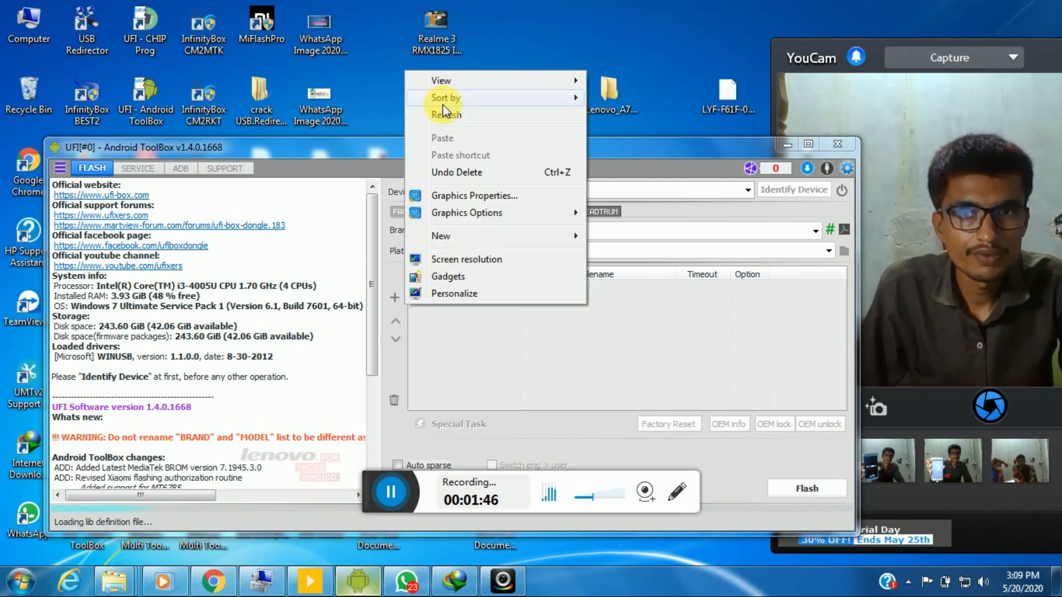
left_click(436, 114)
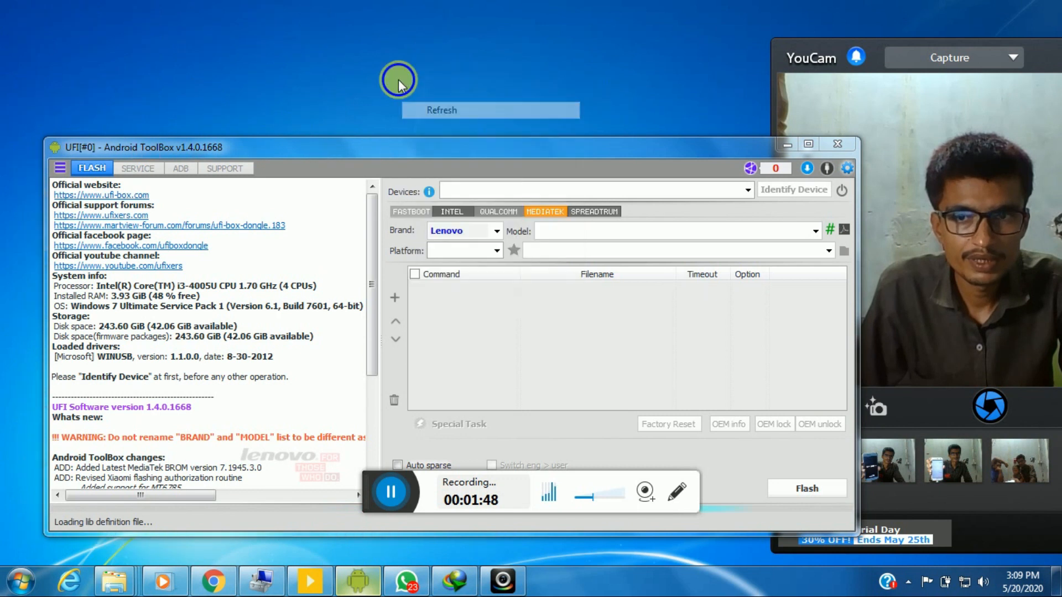
right_click(400, 80)
left_click(432, 115)
right_click(387, 67)
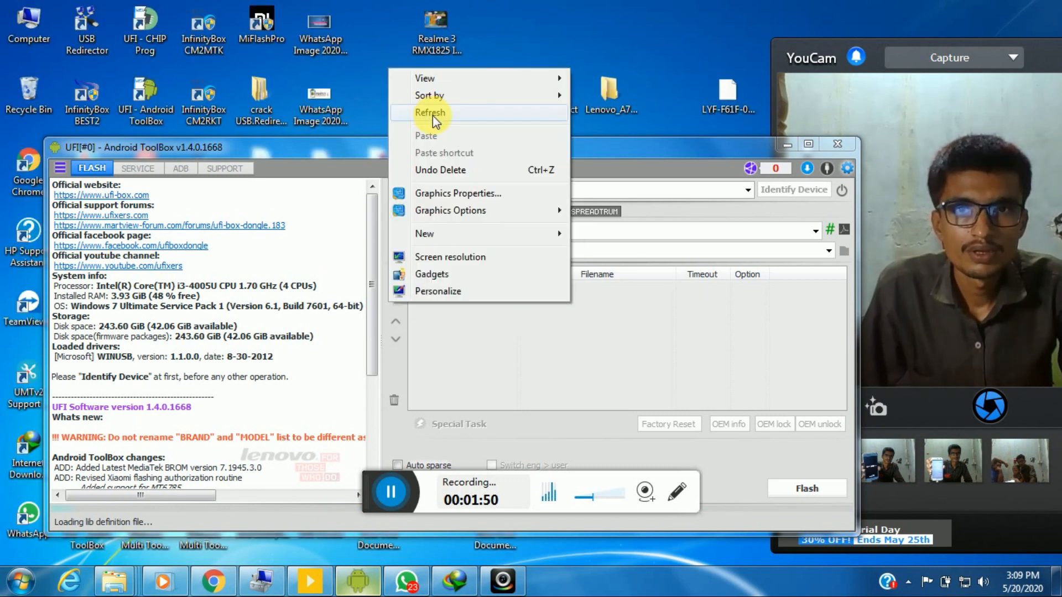
left_click(431, 115)
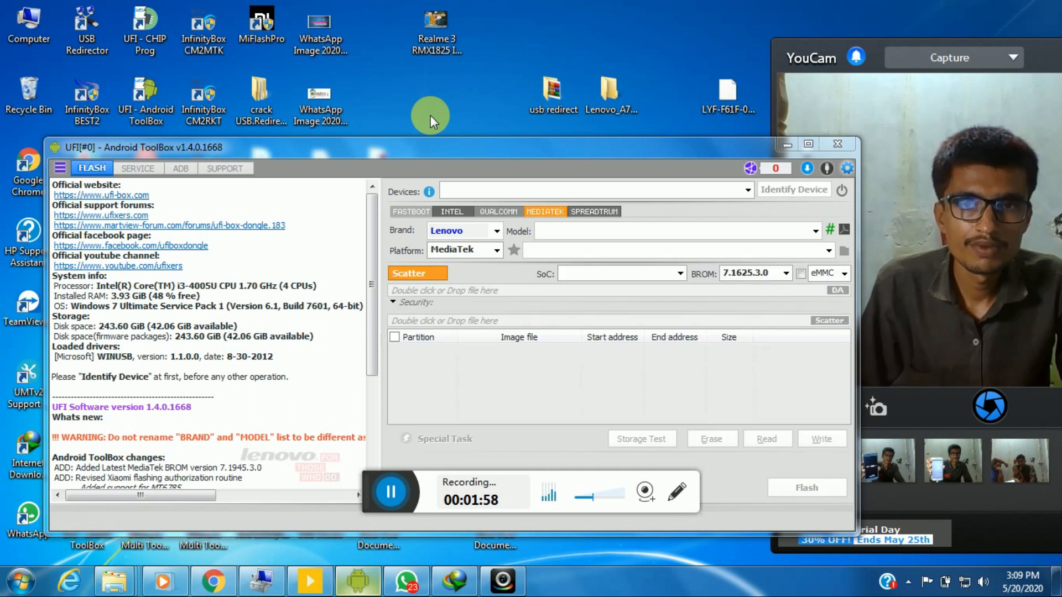
Select P1ma40 as the Lenovo device model.
left_click(815, 231)
left_click_drag(810, 65, 824, 106)
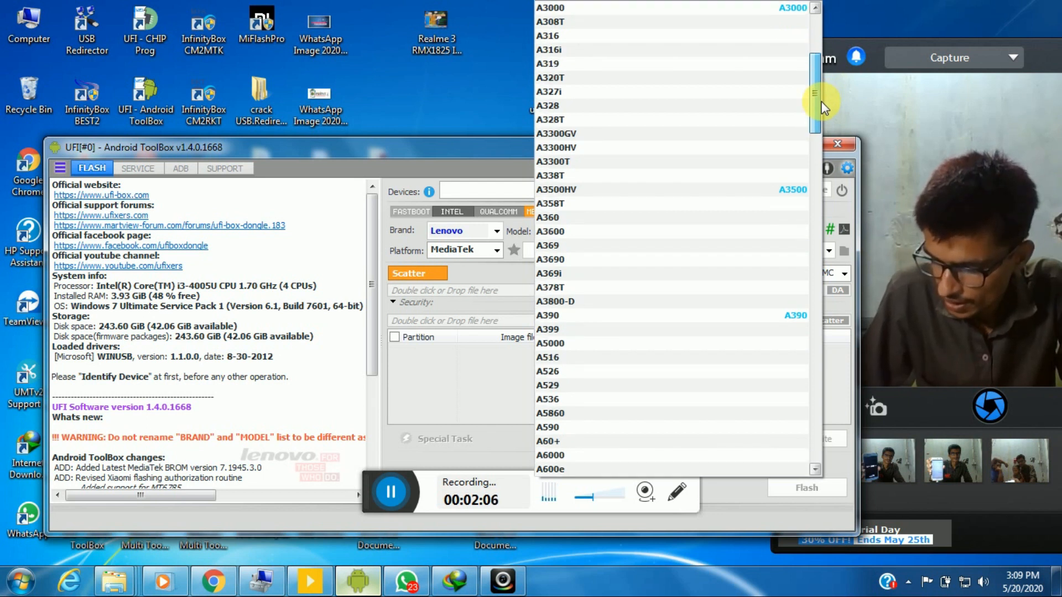
left_click_drag(823, 105, 828, 328)
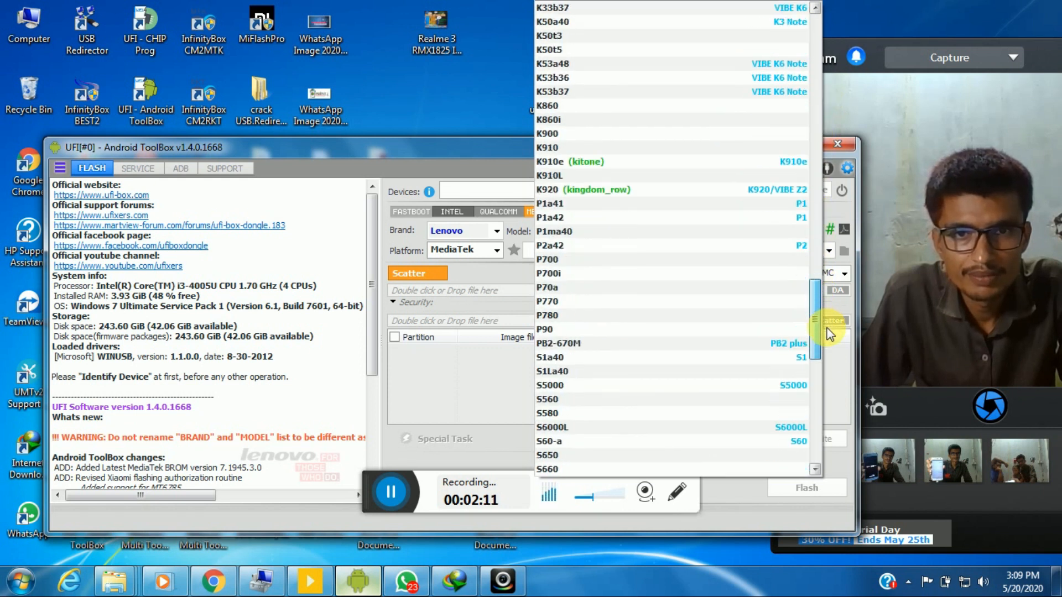
left_click(623, 231)
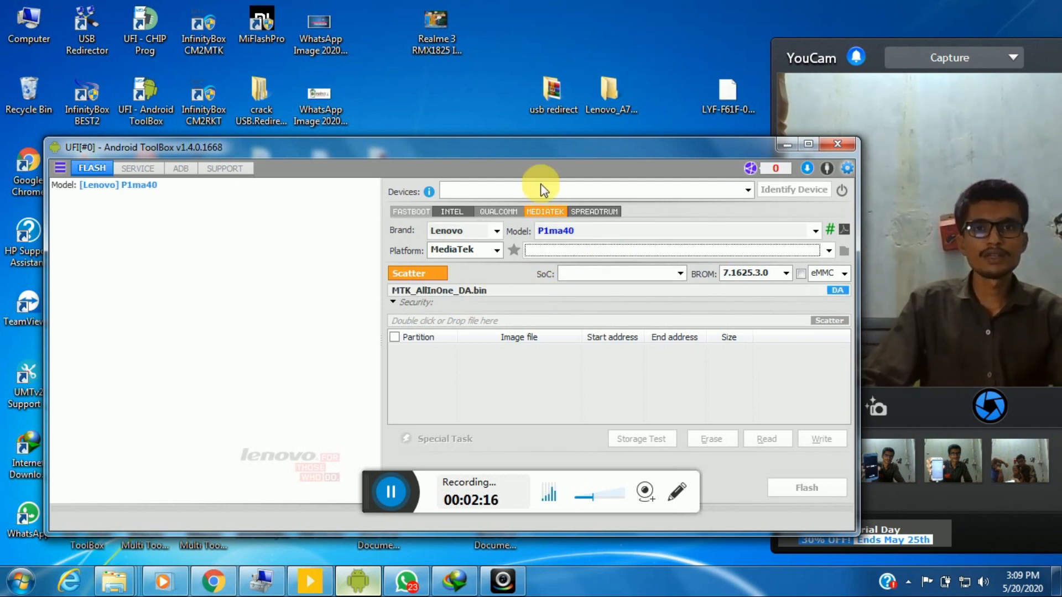
Try to load MT6582_Android_scatter from the Lenovo A7-30HC package's Firmware folder as the scatter file.
double_click(608, 90)
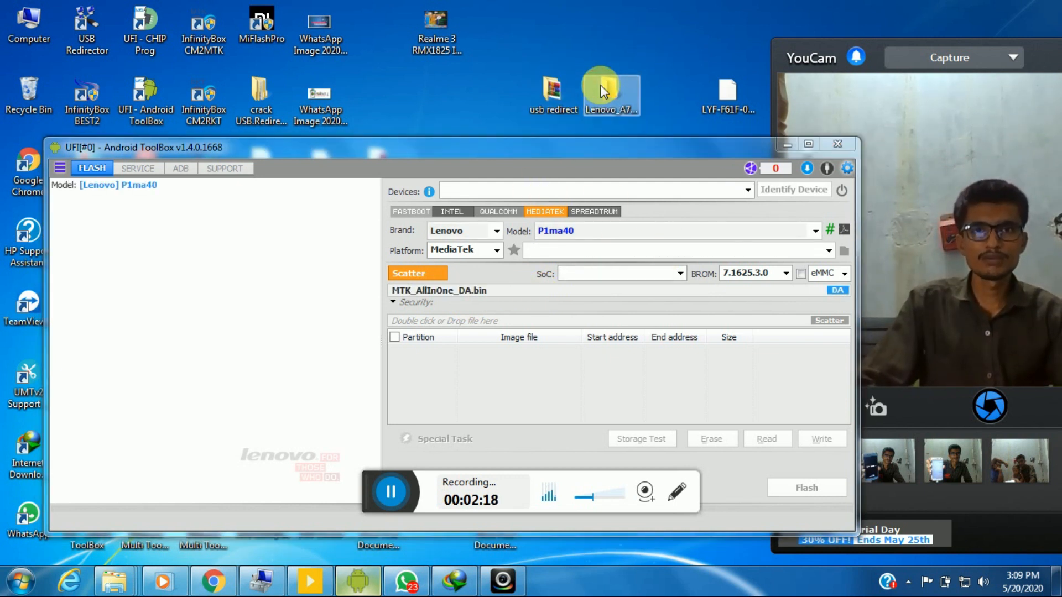
left_click_drag(320, 19, 1031, 329)
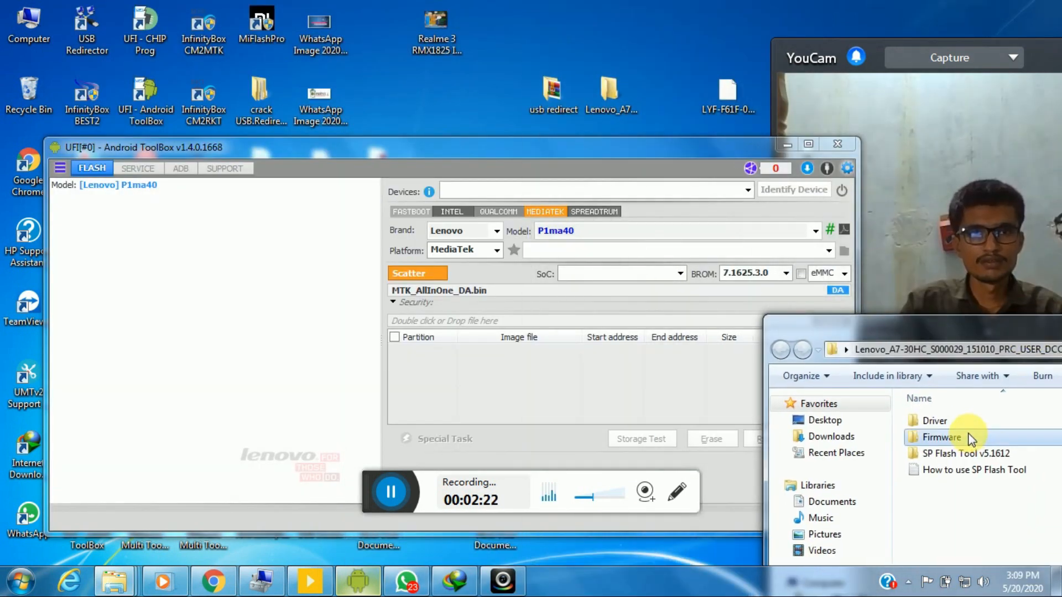
double_click(982, 437)
left_click_drag(985, 536, 463, 321)
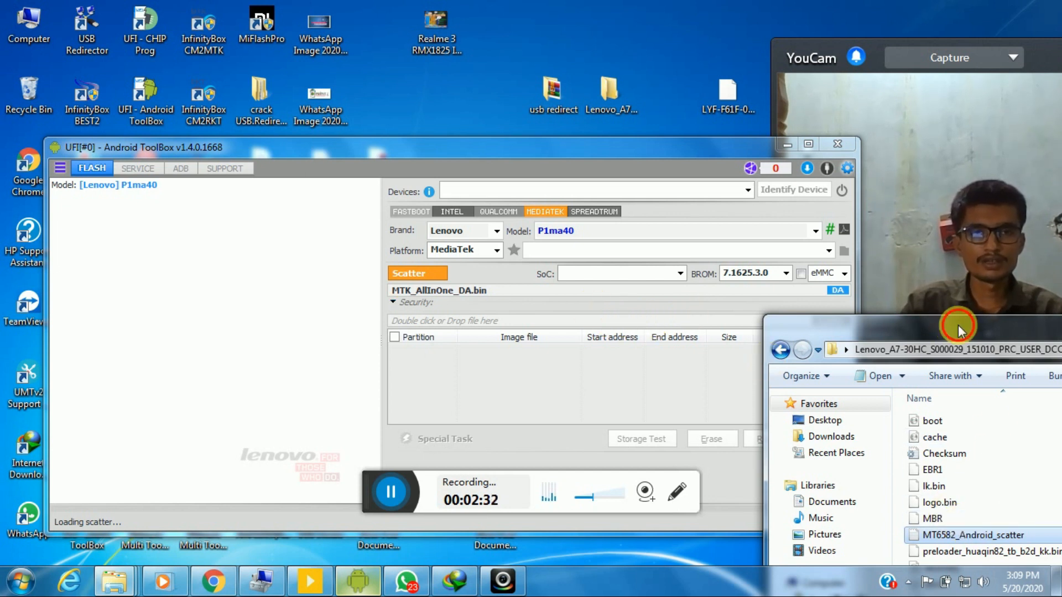
left_click_drag(958, 325, 475, 364)
left_click(871, 358)
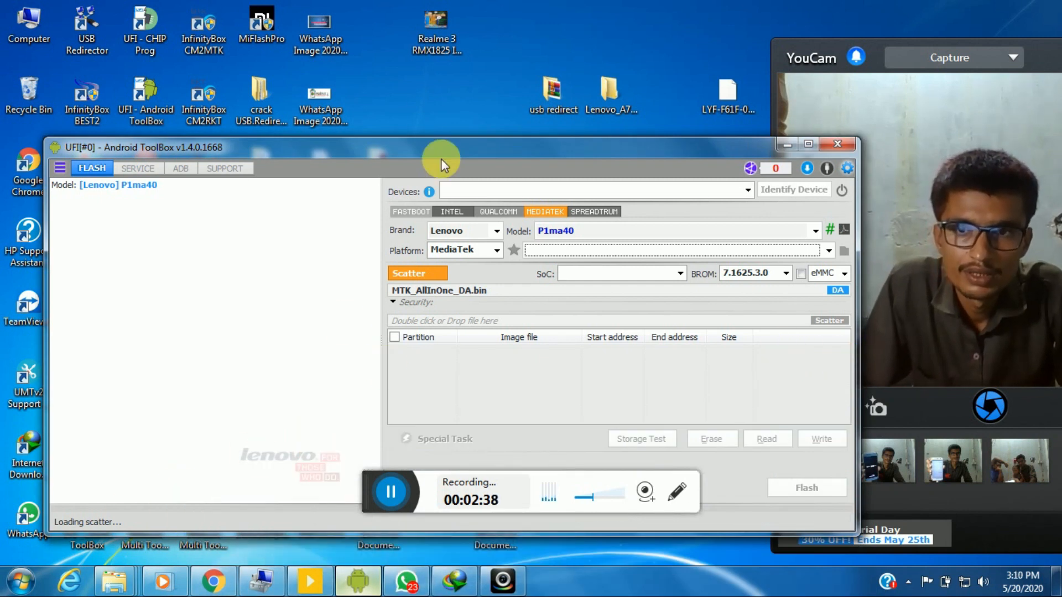
right_click(429, 92)
left_click(442, 137)
right_click(471, 87)
left_click(514, 137)
right_click(473, 89)
left_click(511, 132)
right_click(484, 89)
left_click(509, 133)
right_click(463, 66)
left_click(489, 112)
right_click(474, 78)
left_click(503, 122)
right_click(470, 72)
left_click(492, 118)
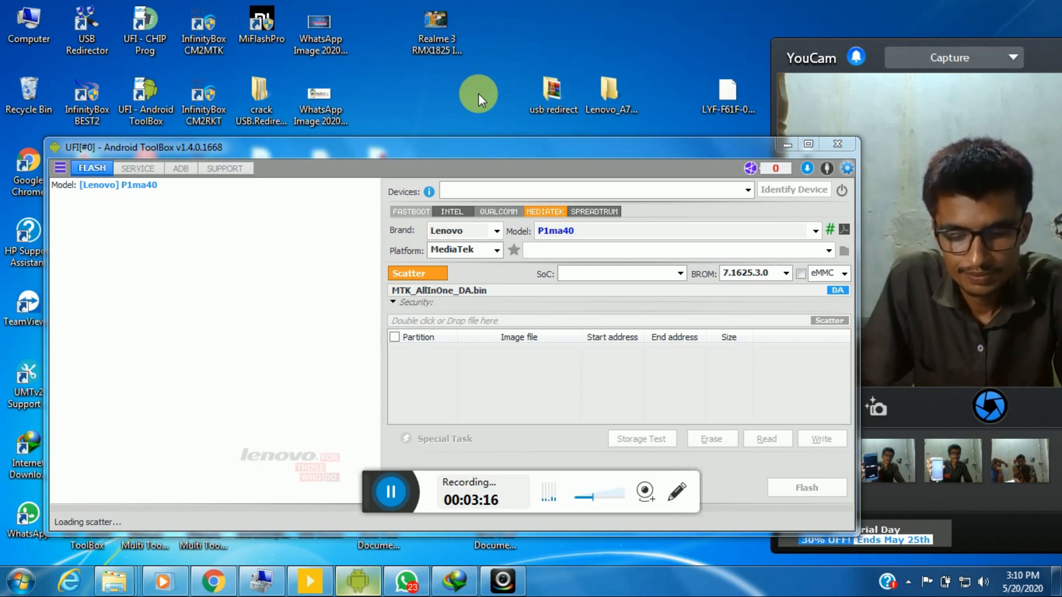
left_click(390, 500)
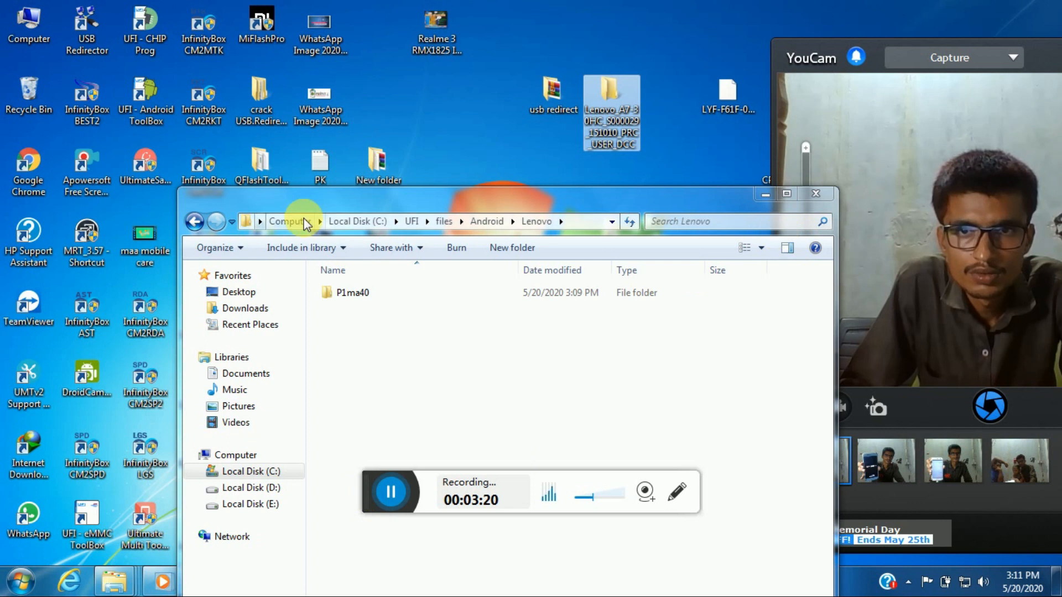
Close the Lenovo file folder, switch back to UFI Android ToolBox and reselect Lenovo as the brand.
left_click(815, 194)
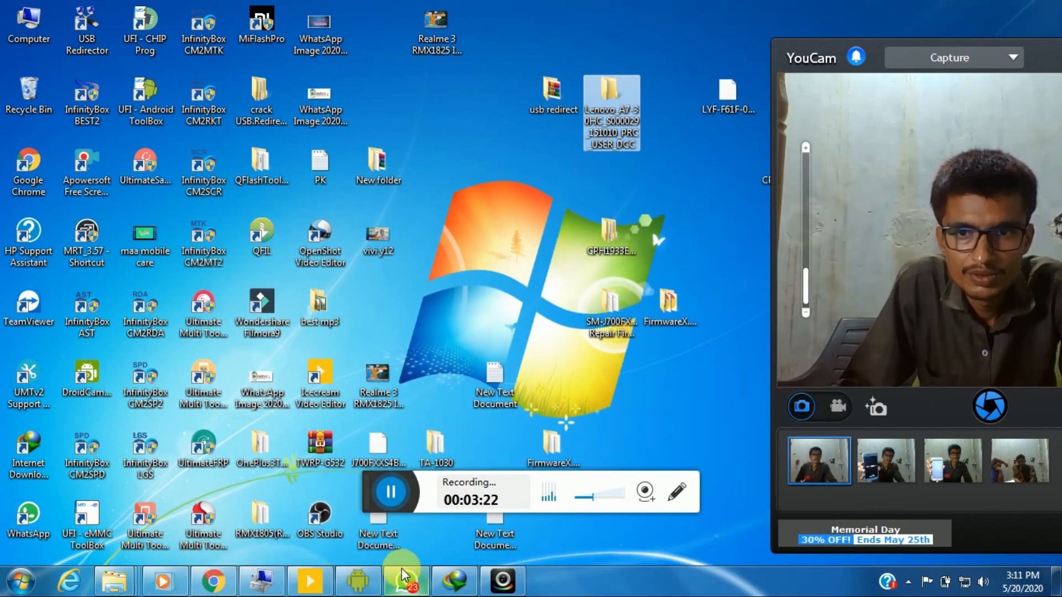
left_click(370, 571)
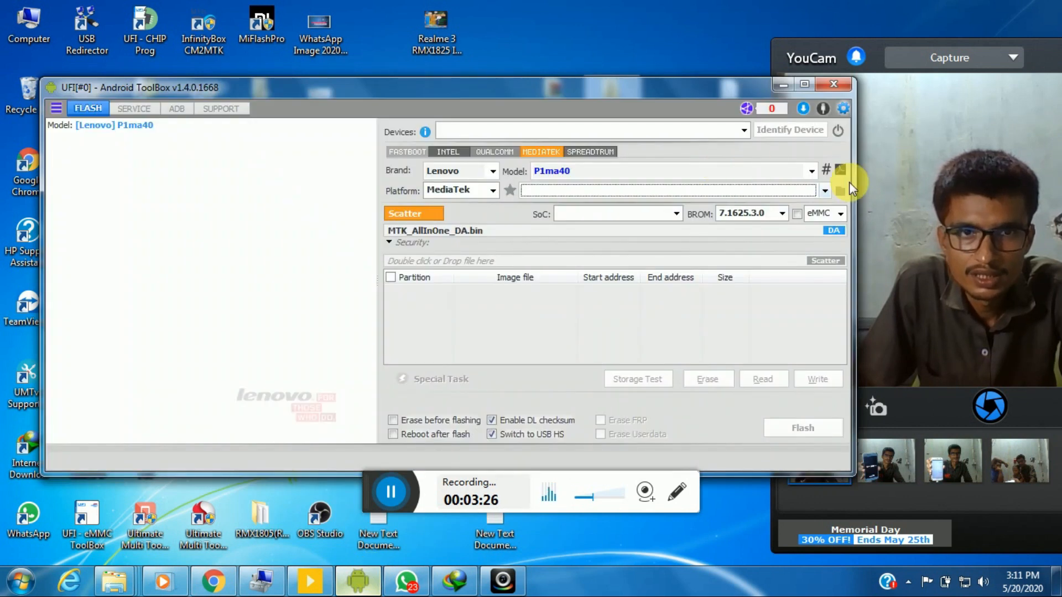
left_click(496, 173)
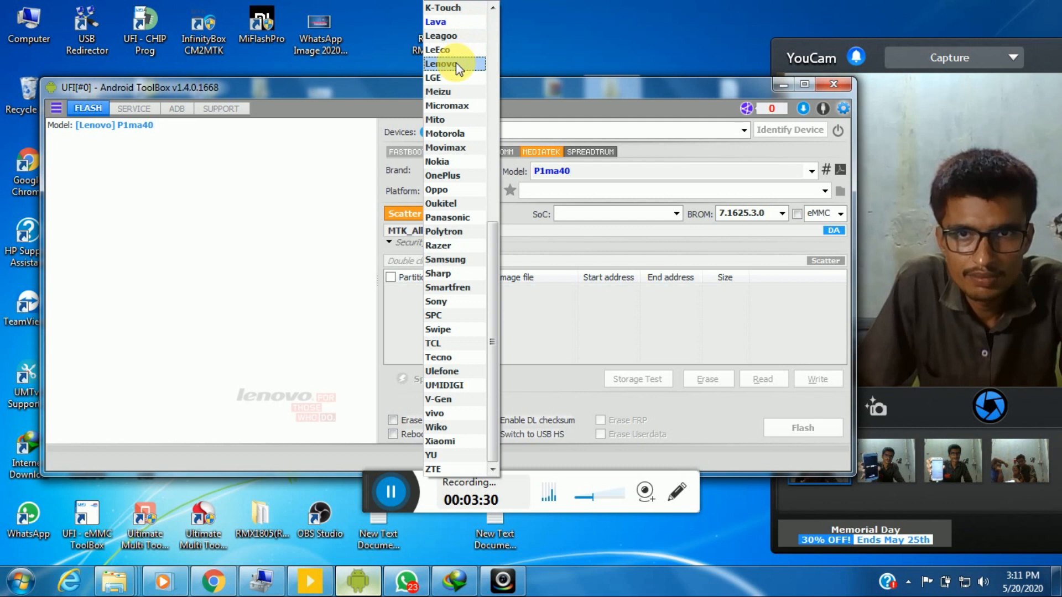
left_click(456, 61)
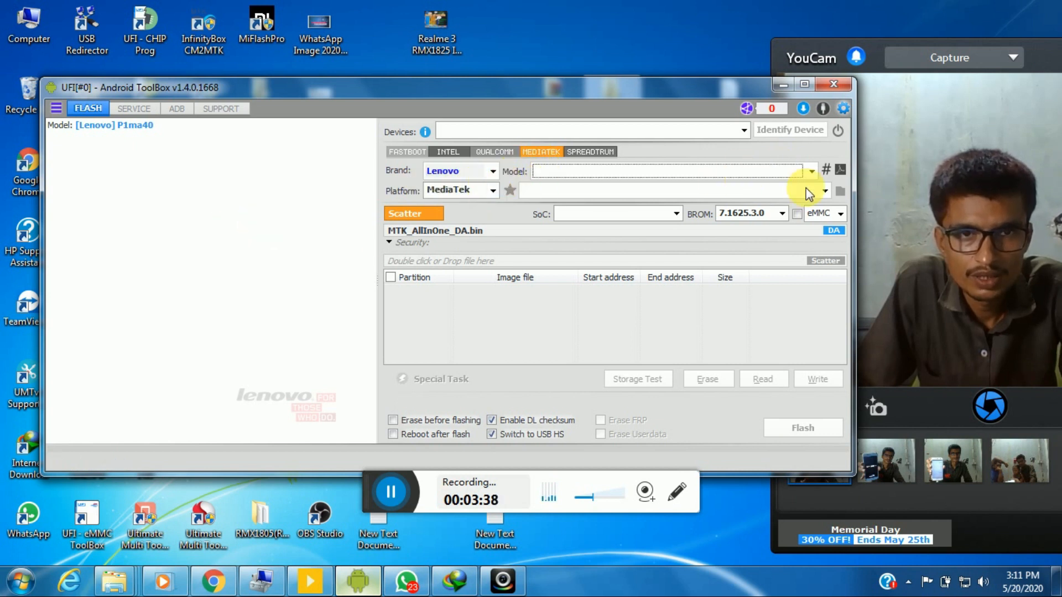
Open the toolbox's file folder for the Lenovo brand and arrange the windows to uncover the firmware folder on the desktop.
left_click(841, 191)
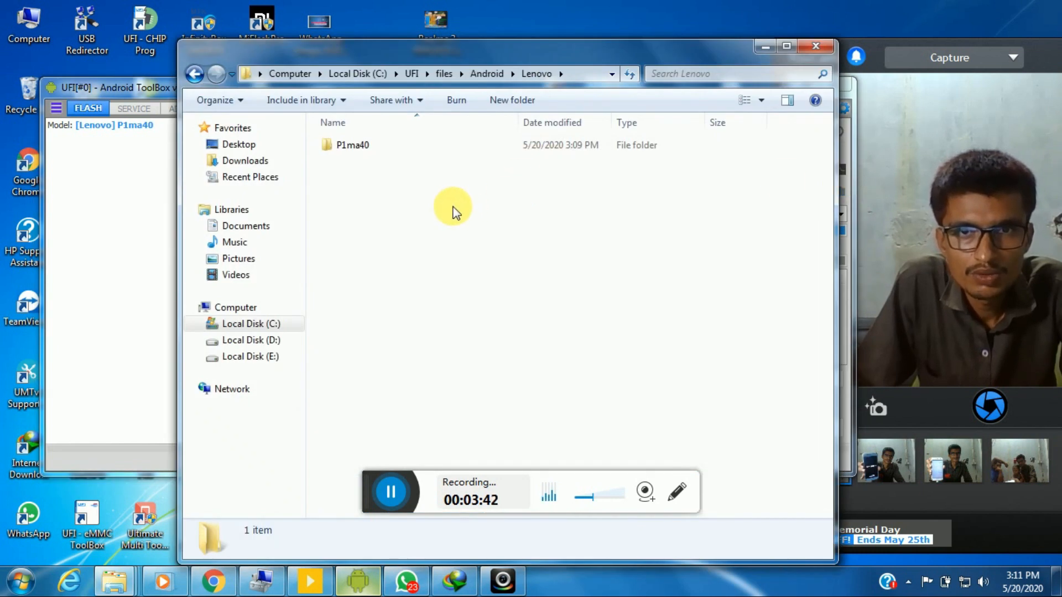
right_click(452, 207)
left_click_drag(687, 52, 653, 168)
left_click_drag(652, 95, 653, 134)
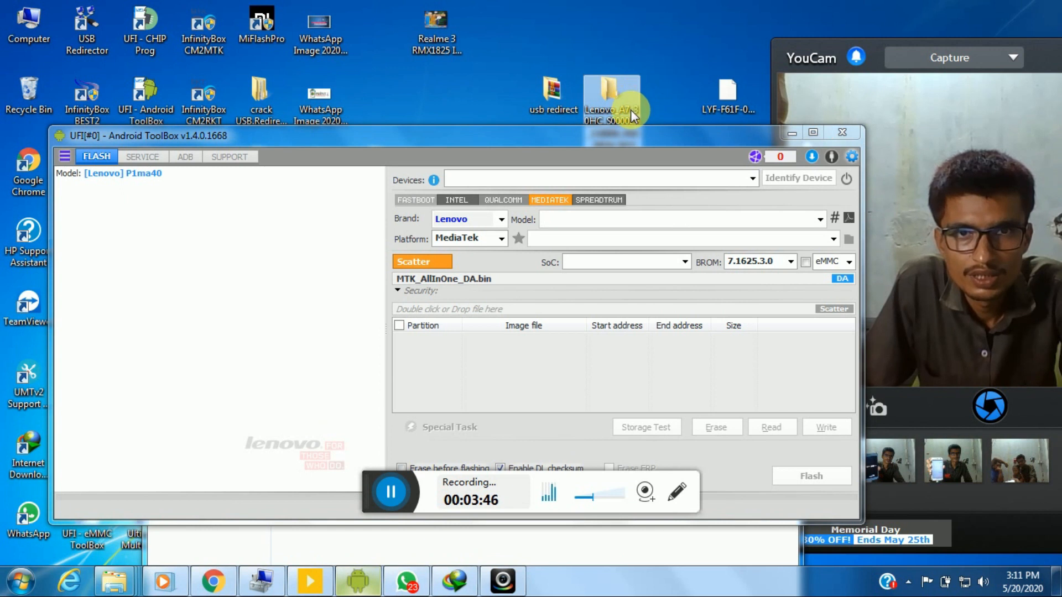
Copy the text Lenovo_A7 from the name of the firmware folder on the desktop.
left_click(631, 109)
double_click(624, 113)
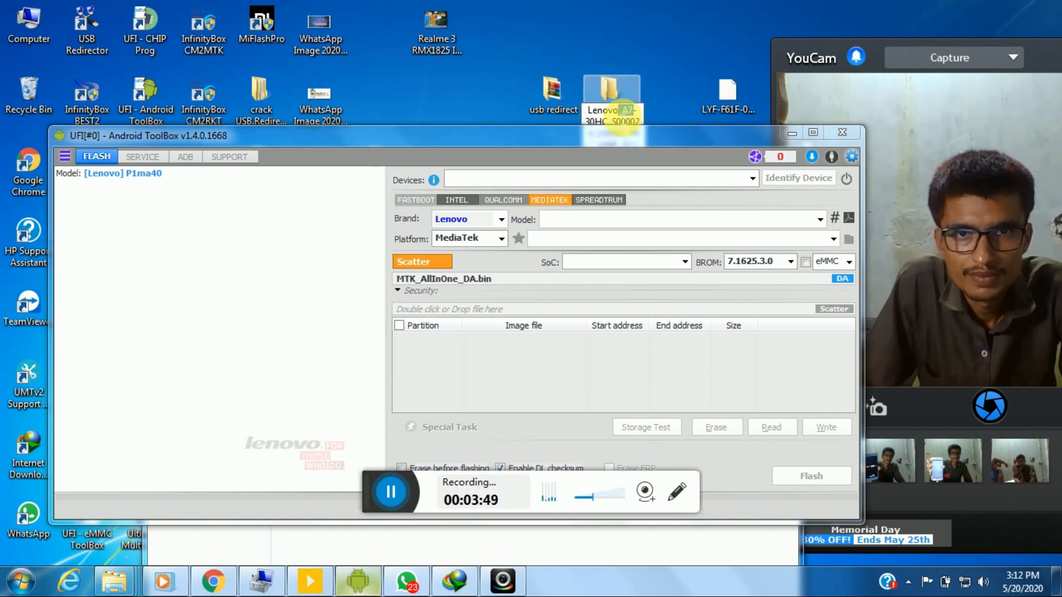
double_click(624, 113)
right_click(605, 108)
left_click(622, 164)
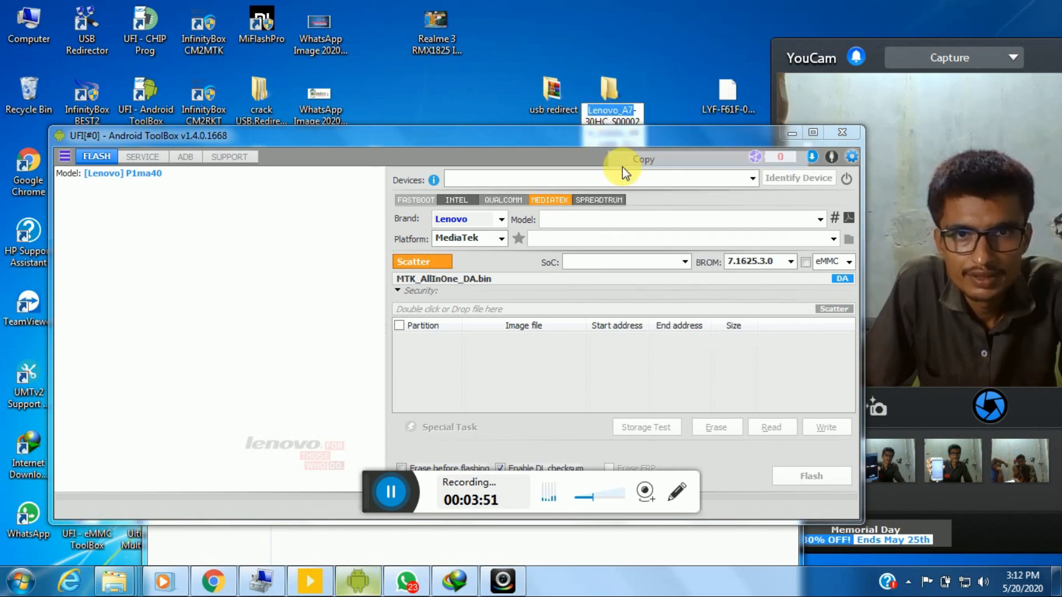
Create a folder named Lenovo_A7, using the copied text, in the toolbox's files folder for the Lenovo brand.
left_click(113, 580)
right_click(396, 338)
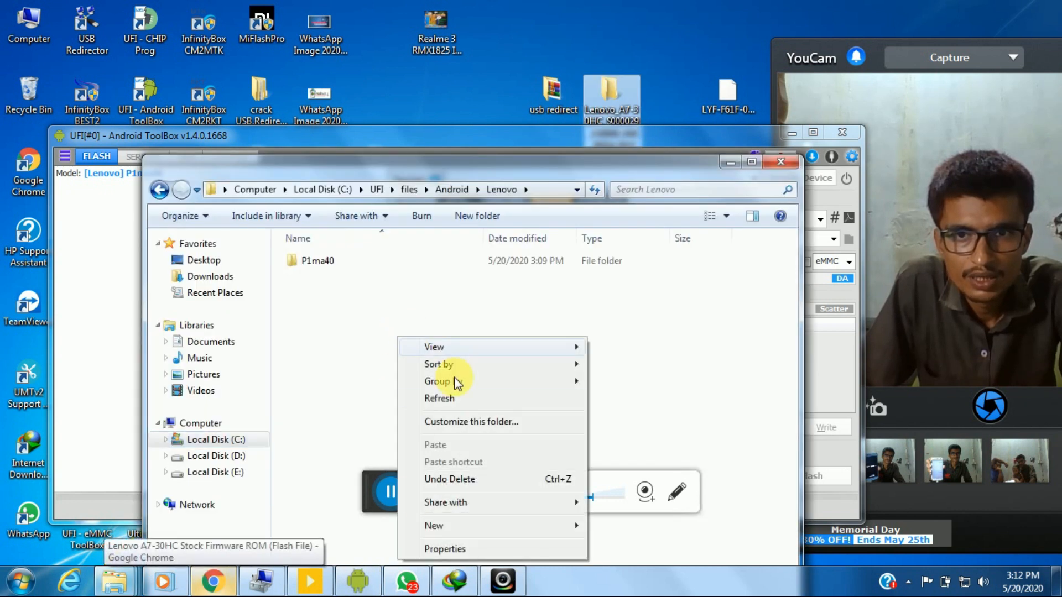
mouse_move(436, 526)
left_click(620, 366)
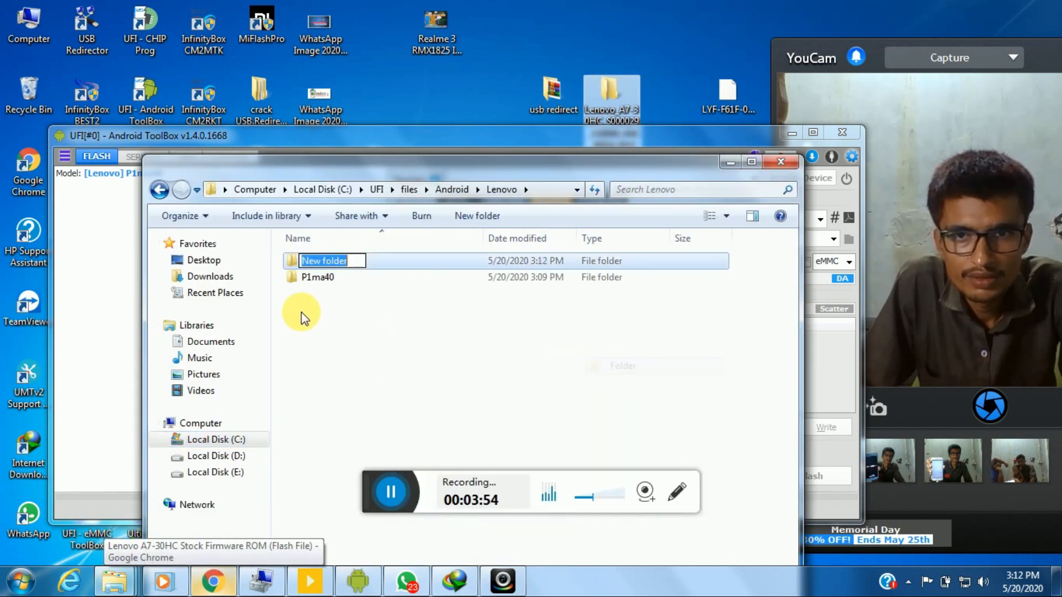
right_click(334, 261)
left_click(381, 322)
left_click(347, 287)
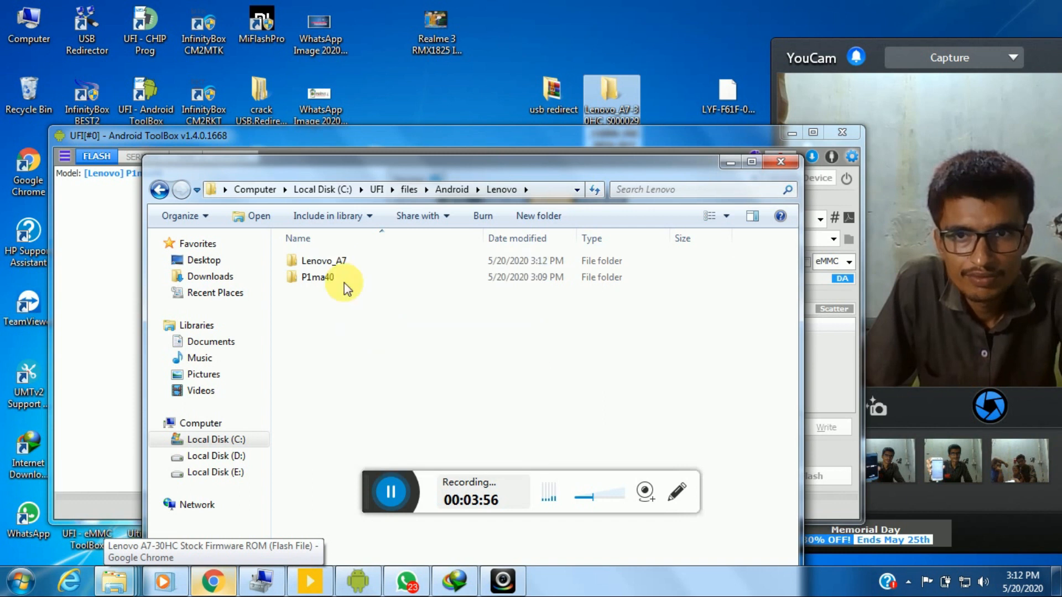
Move the Firmware folder from the Lenovo A7-30HC package on the desktop into the Lenovo_A7 folder and close both folder windows.
double_click(323, 261)
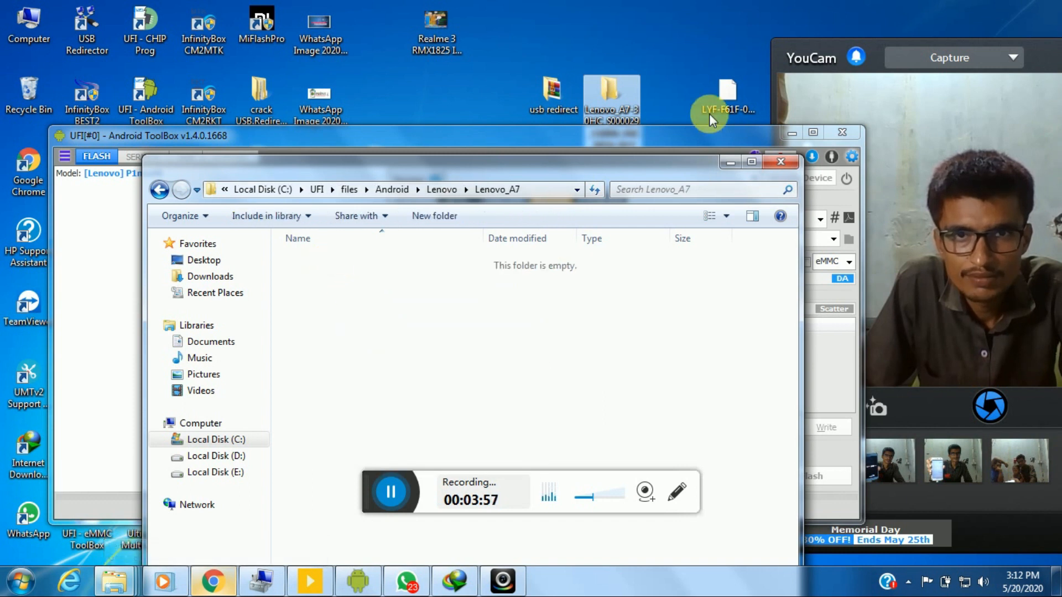
double_click(610, 111)
left_click_drag(389, 28, 770, 29)
left_click_drag(747, 132, 456, 316)
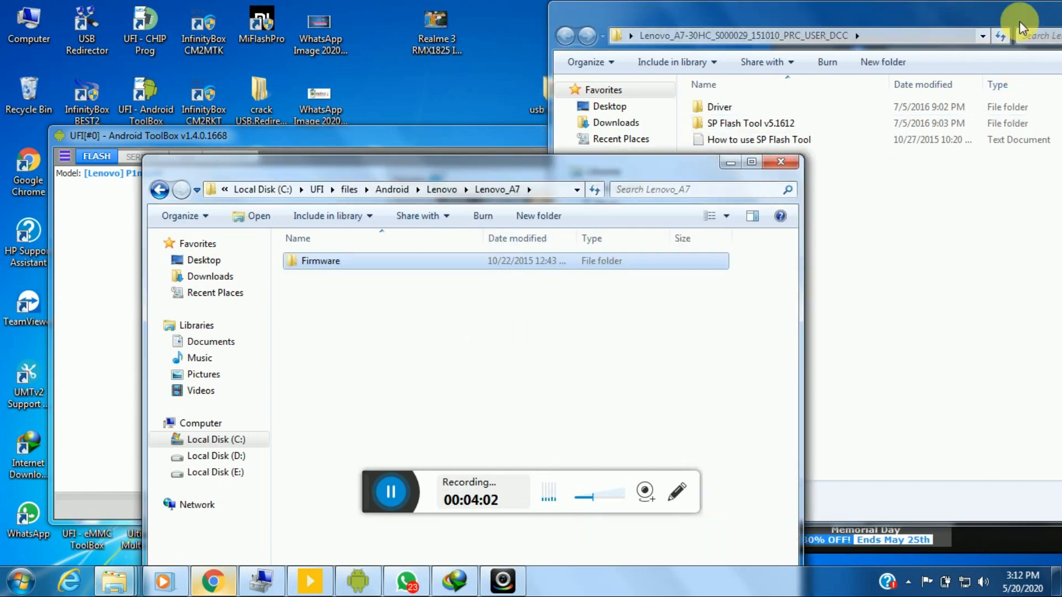
left_click_drag(1020, 27, 743, 72)
left_click(914, 62)
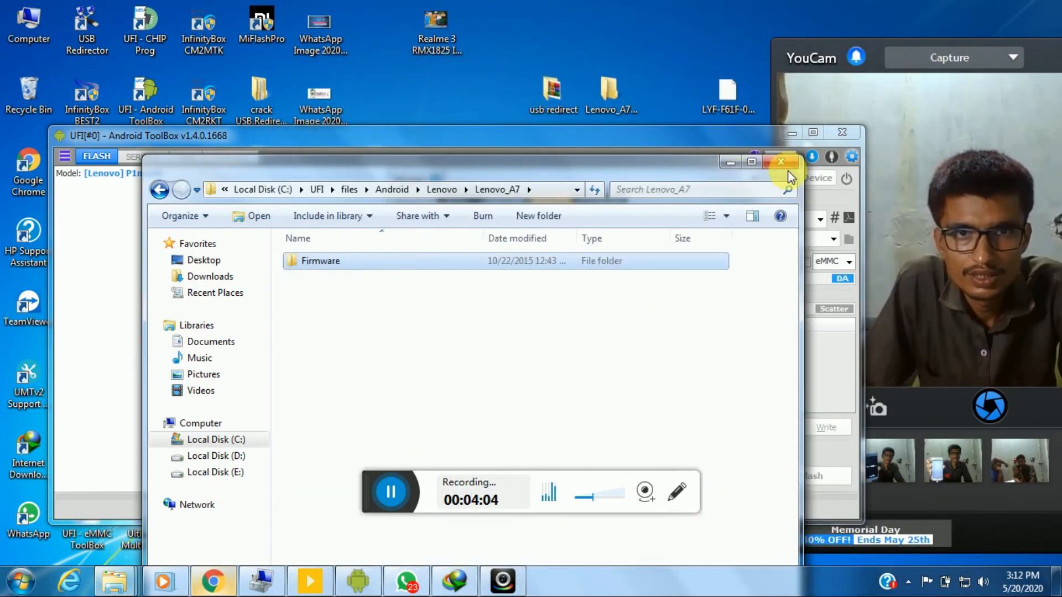
left_click(788, 169)
Reselect Lenovo as the brand in UFI Android ToolBox and choose the Lenovo_A7 model with its Firmware package using MT6582_Android_scatter.
left_click(501, 219)
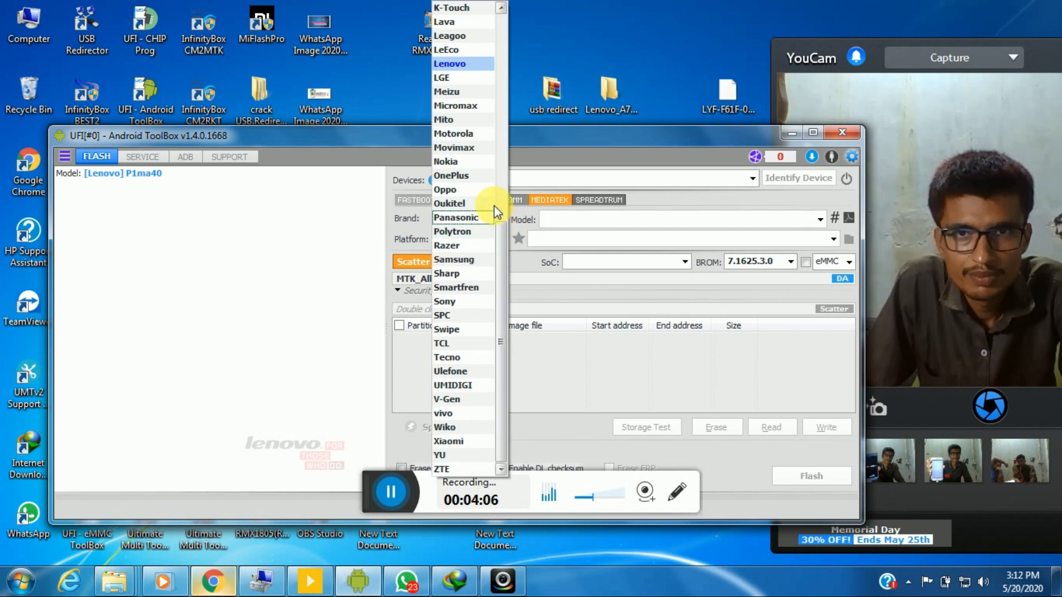
left_click(446, 62)
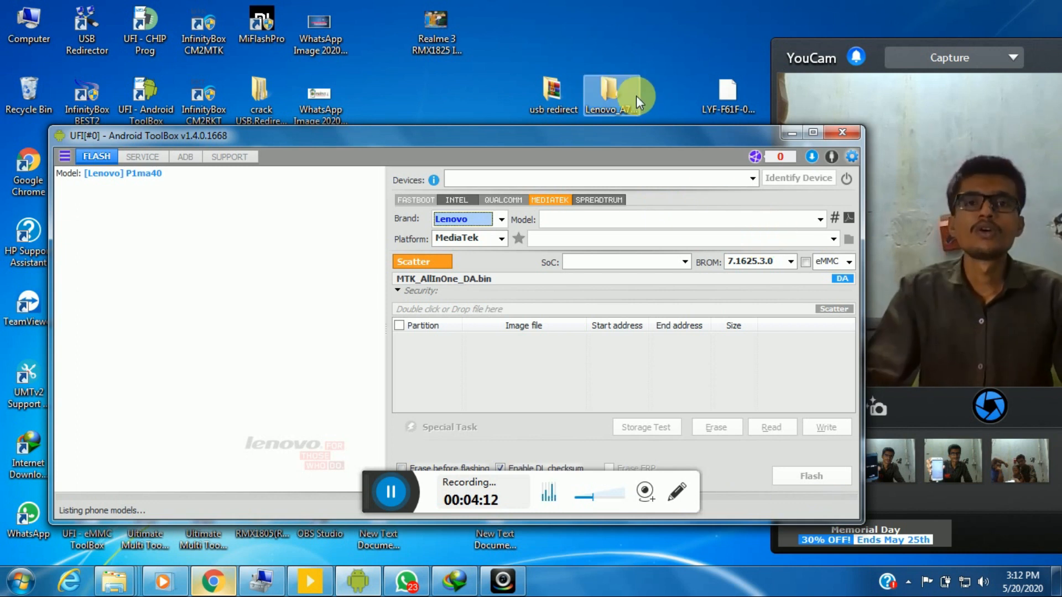
left_click(628, 107)
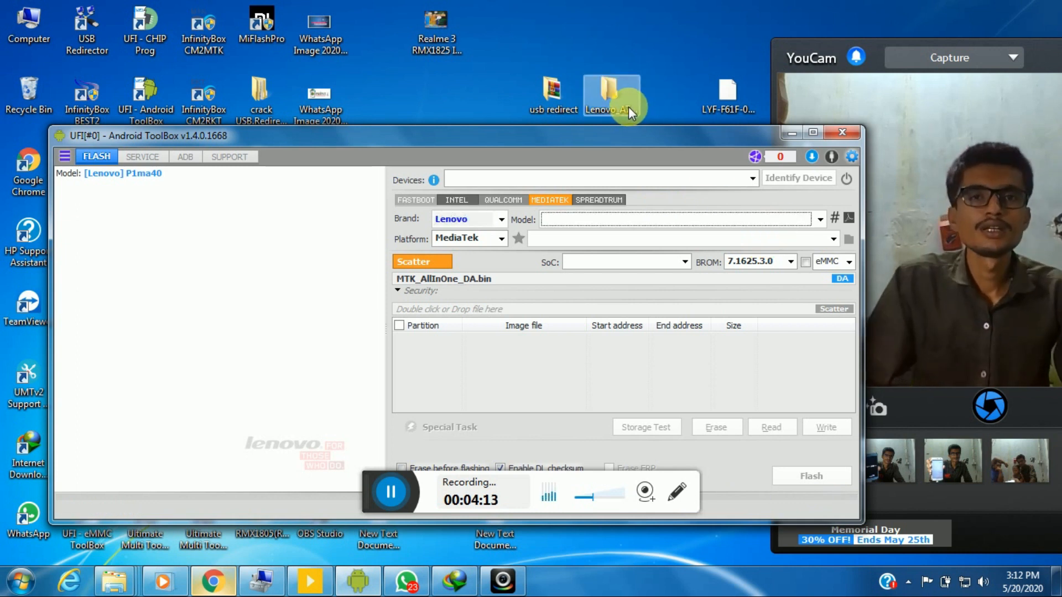
left_click(820, 219)
left_click_drag(815, 65, 825, 324)
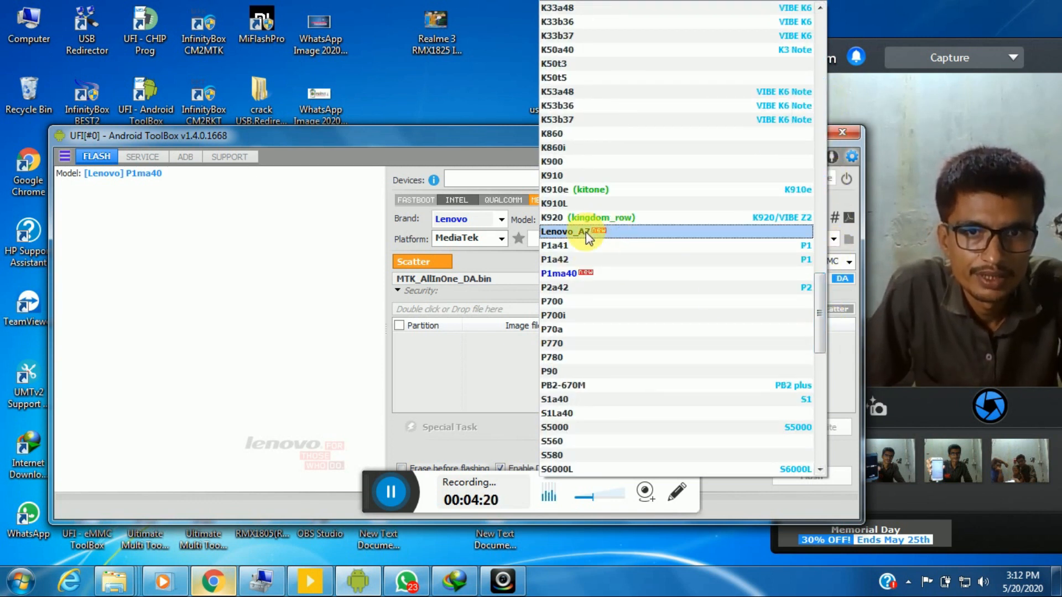
left_click(604, 238)
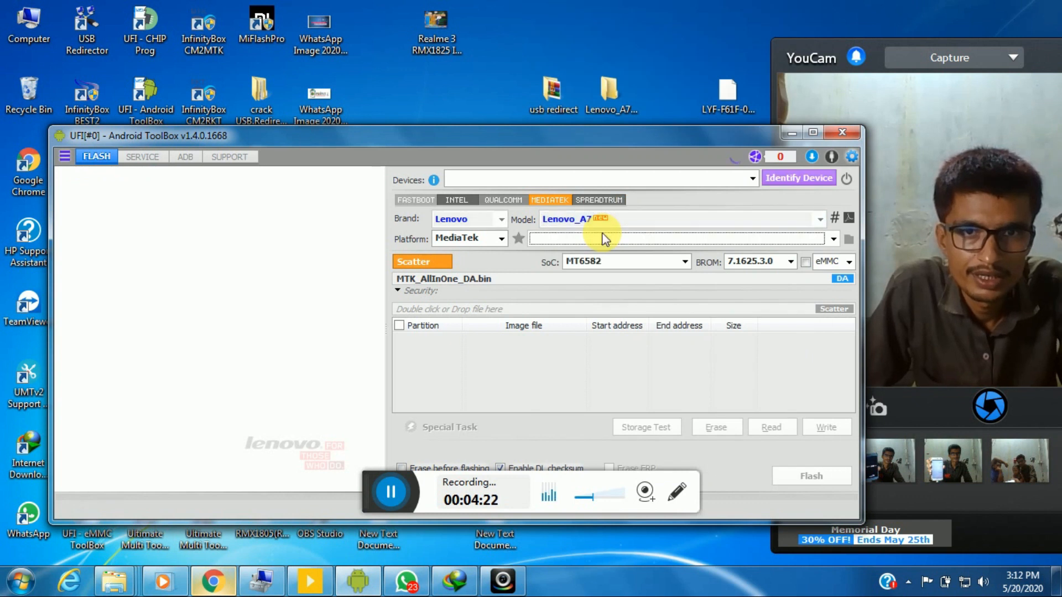
left_click(620, 240)
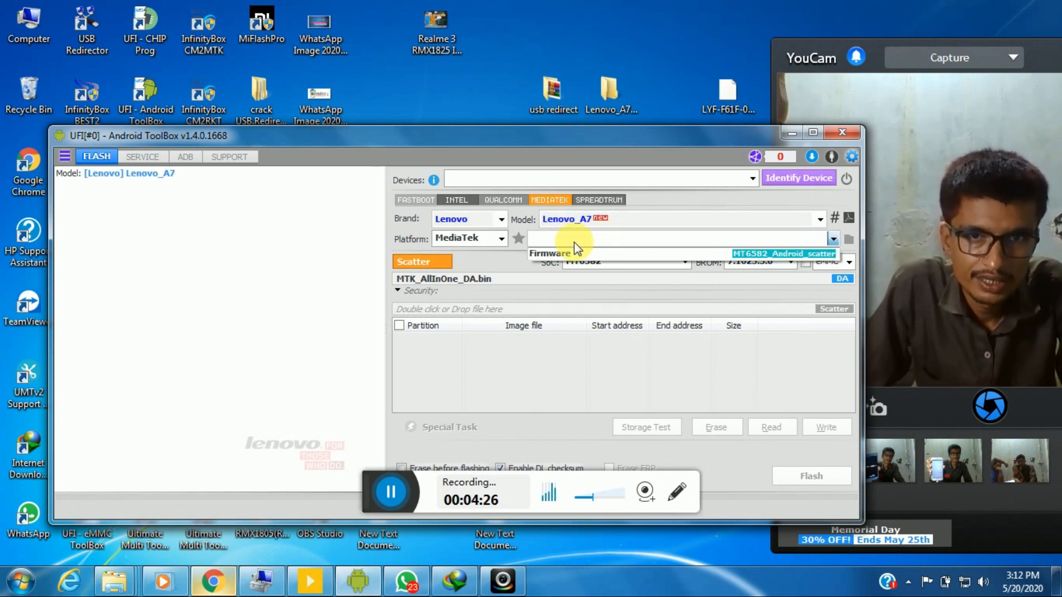
left_click(546, 254)
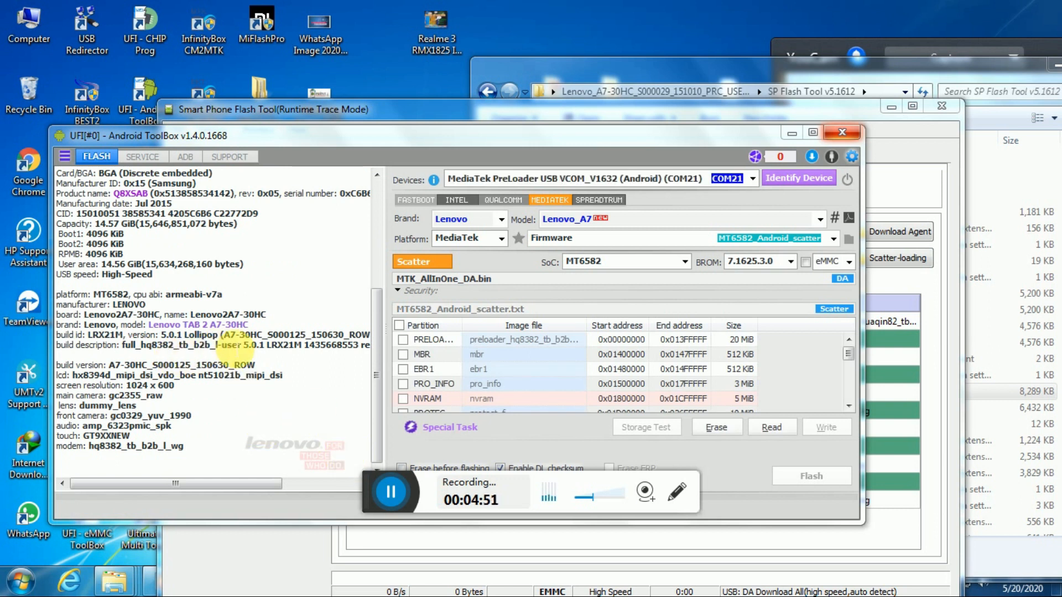
Compare the firmware version in the device log with the version in the SP Flash Tool package folder's path.
left_click_drag(228, 488, 248, 486)
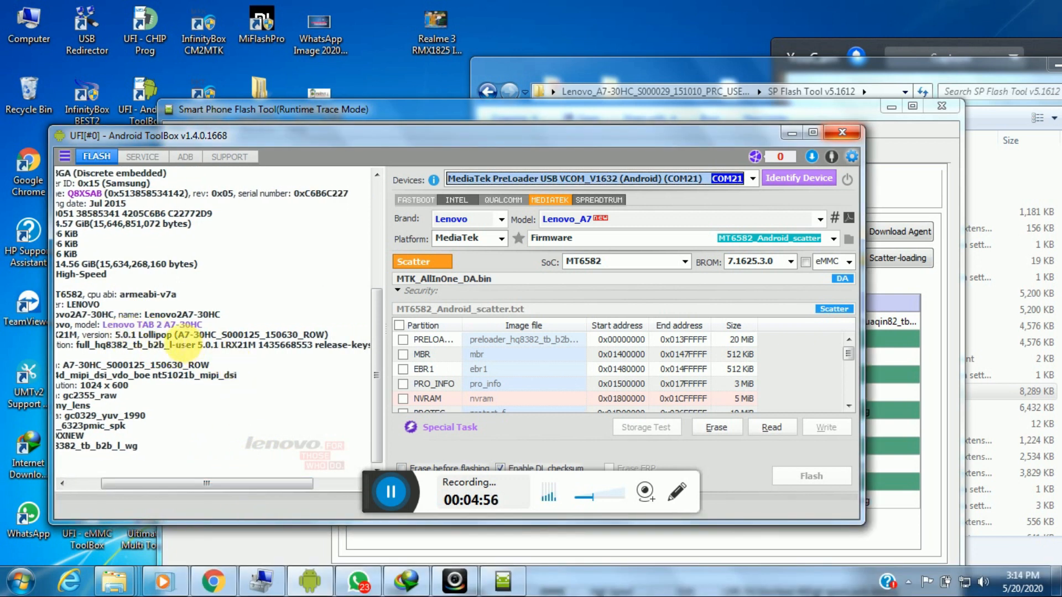
left_click_drag(328, 337, 173, 337)
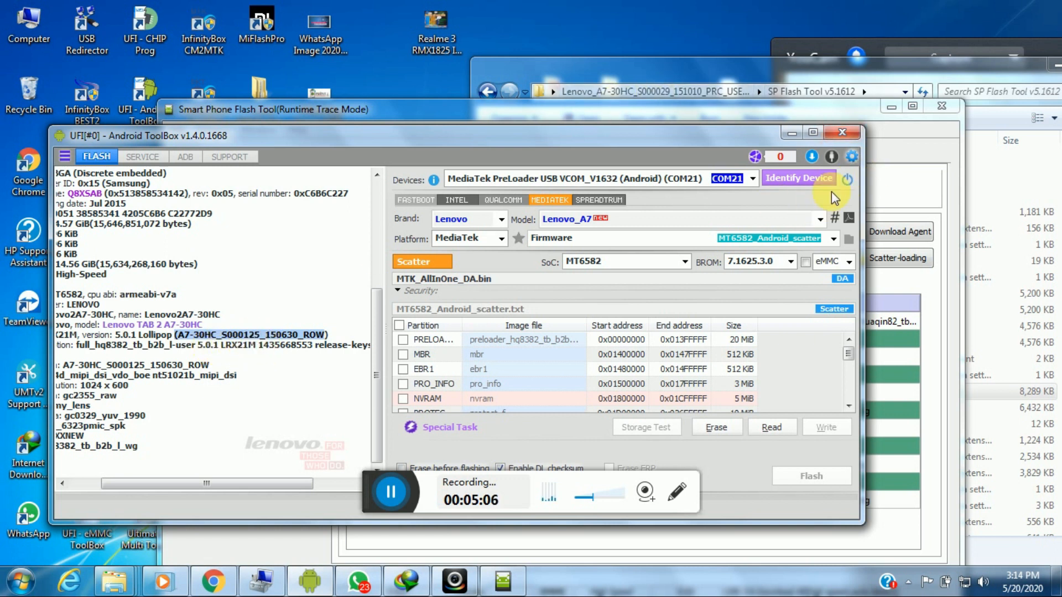
left_click(820, 95)
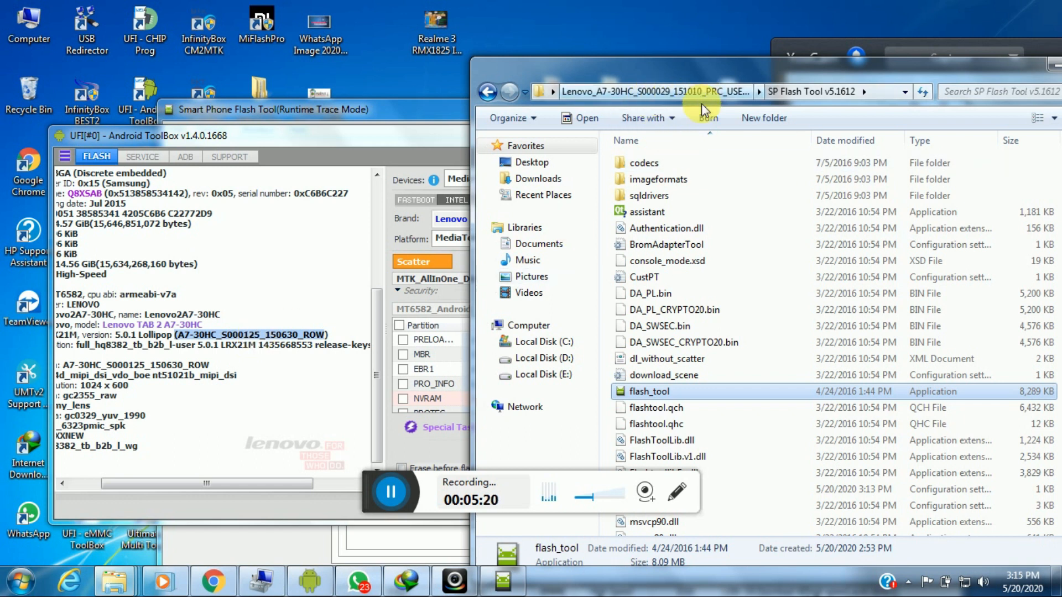
left_click(240, 422)
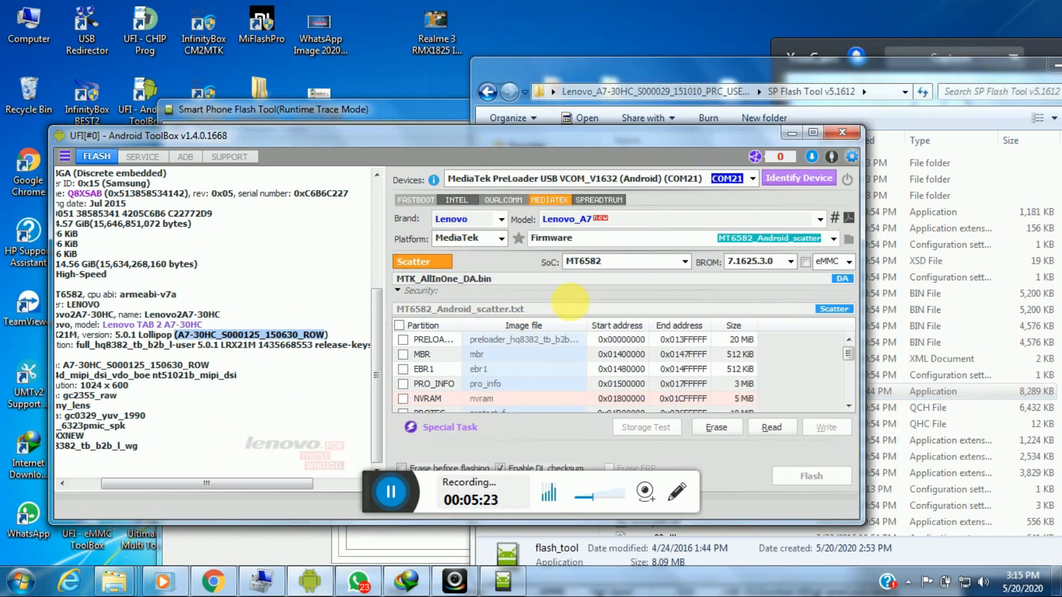
Reload MT6582_Android_scatter.txt from the Firmware package as the scatter file and close UFI Android ToolBox.
left_click(831, 306)
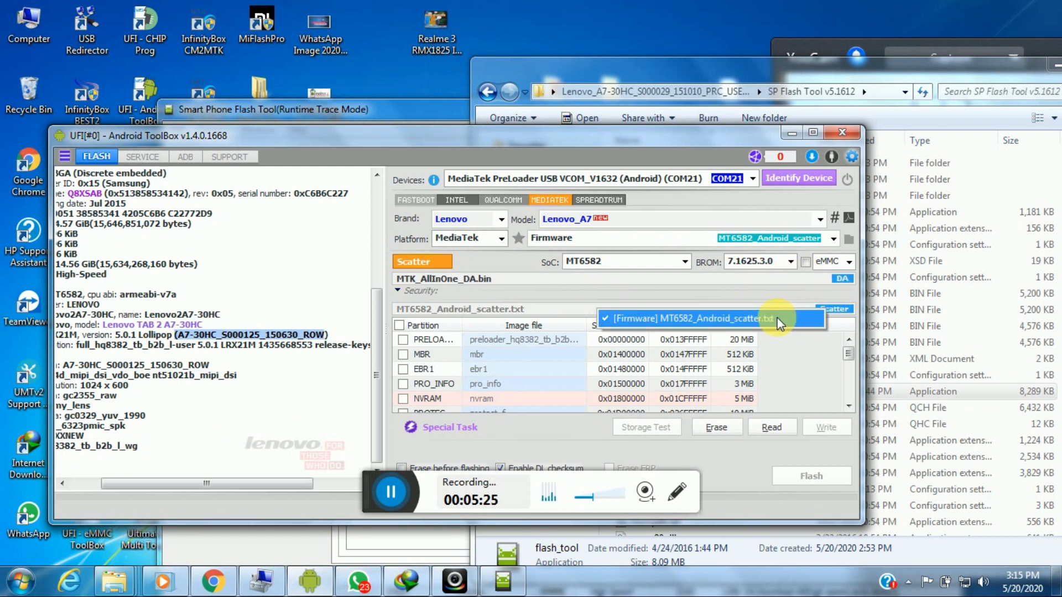
left_click(774, 320)
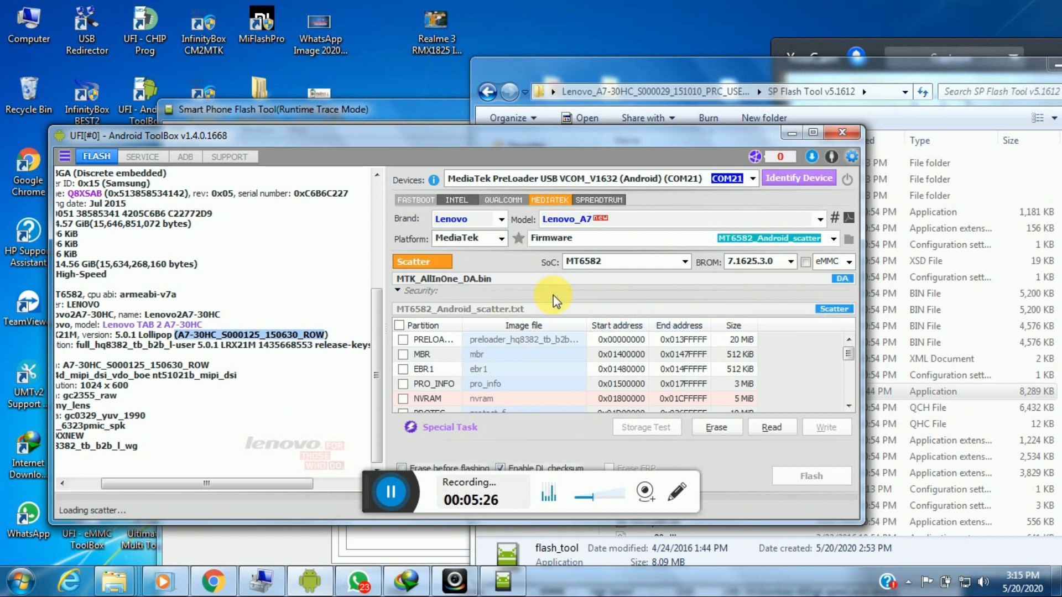
left_click(843, 128)
Try a Download Only flash in Smart Phone Flash Tool with the PRELOADER partition deselected, and dismiss the warning.
left_click_drag(423, 112, 394, 41)
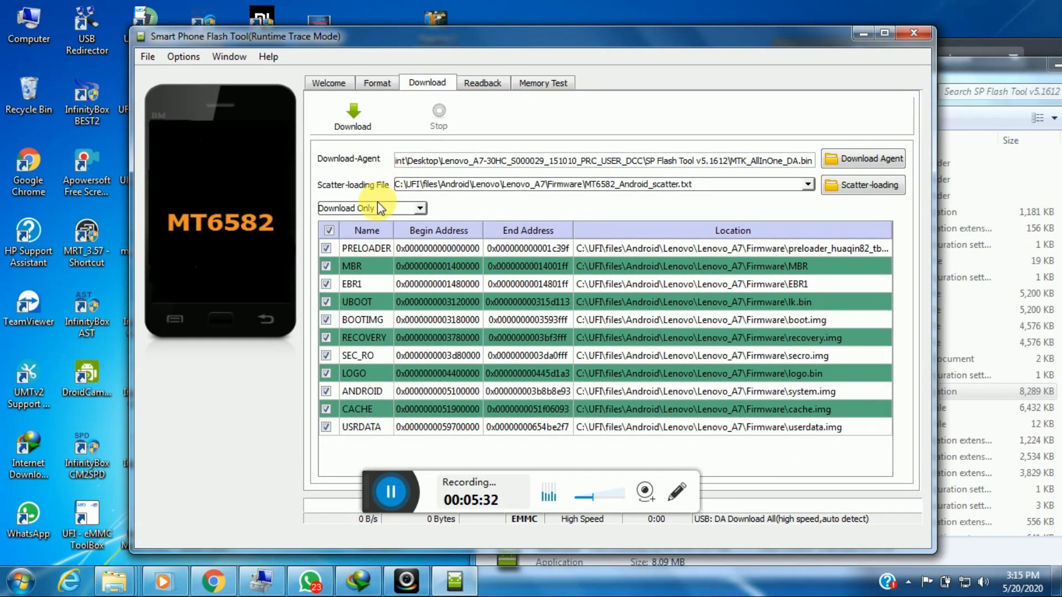
left_click(326, 247)
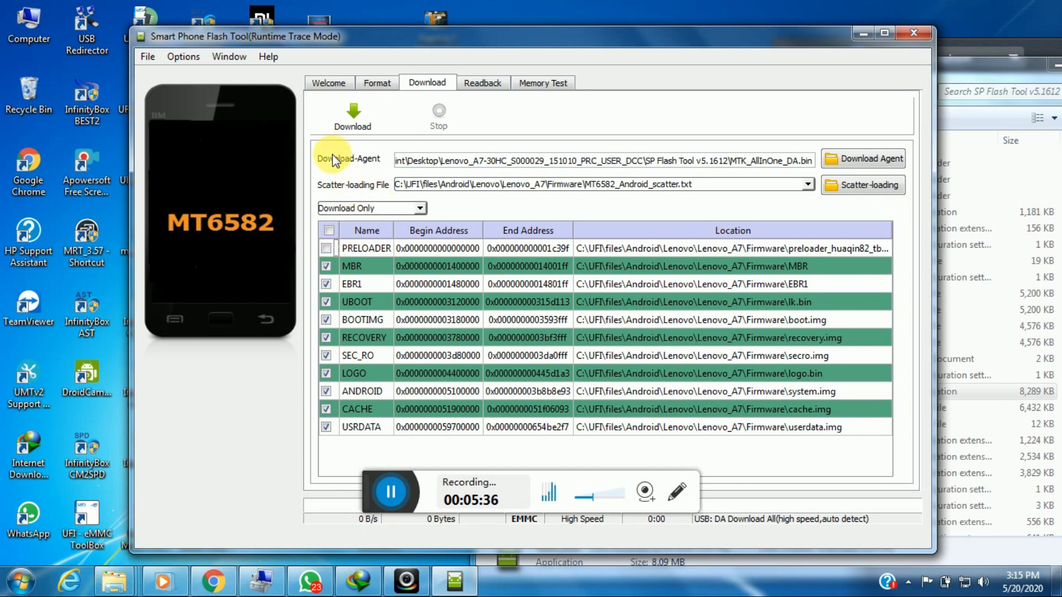
left_click(353, 115)
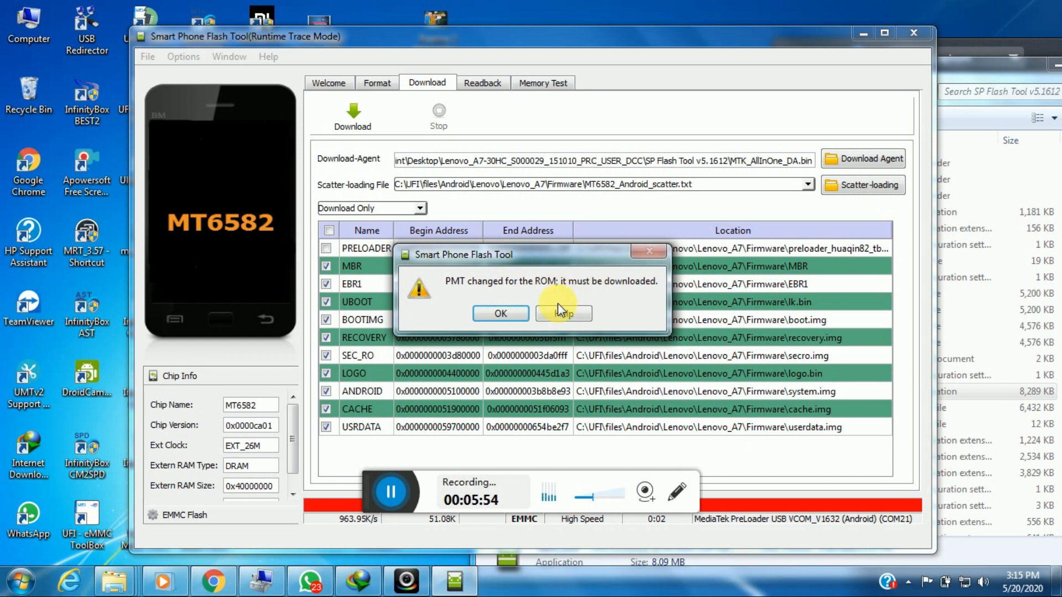
left_click(501, 313)
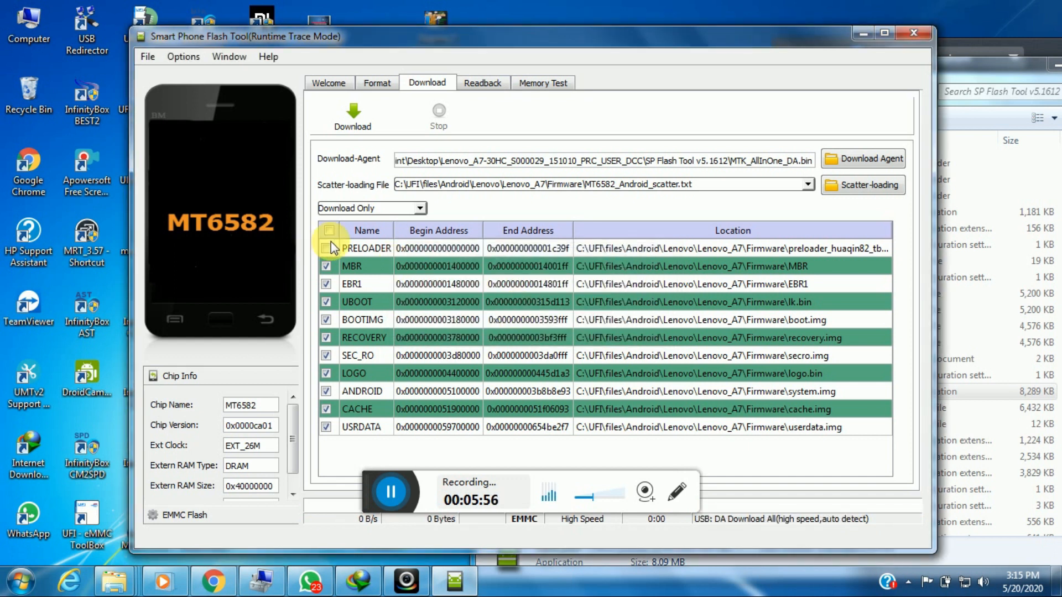
Set the flashing mode to Firmware Upgrade with all partitions included and start the download to the tablet.
left_click(332, 209)
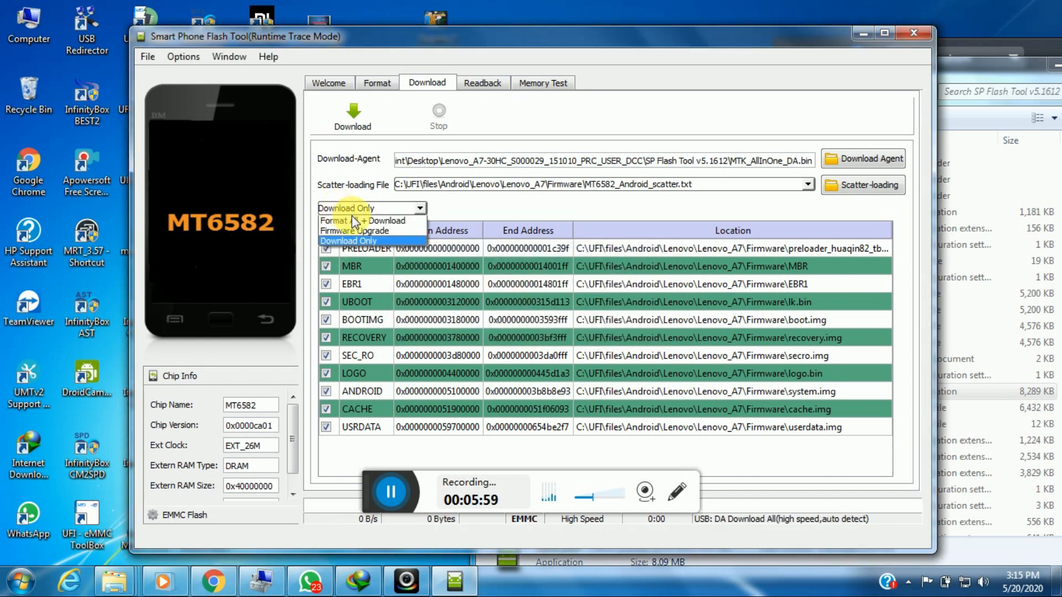
left_click(400, 227)
scroll(394, 210, "up", 1)
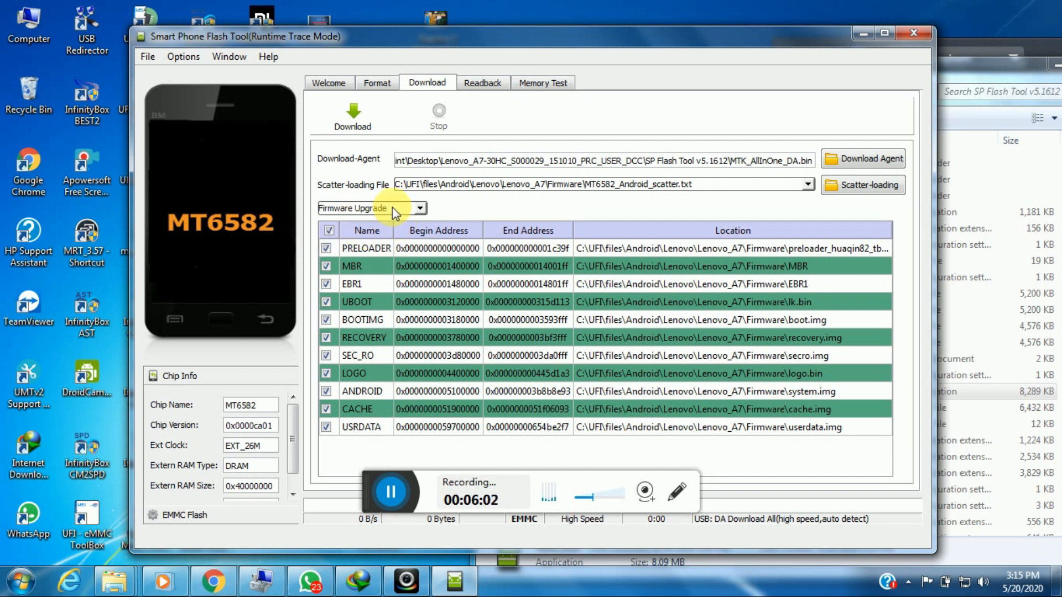
left_click(357, 110)
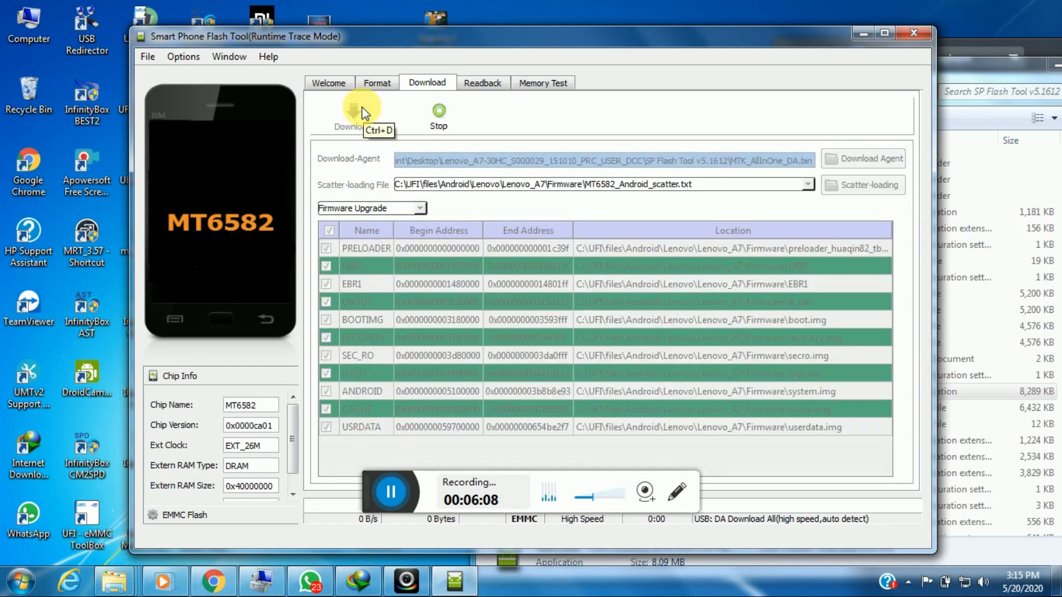
Bring Smart Phone Flash Tool to the front and shift its window clear of the YouCam preview.
left_click(455, 580)
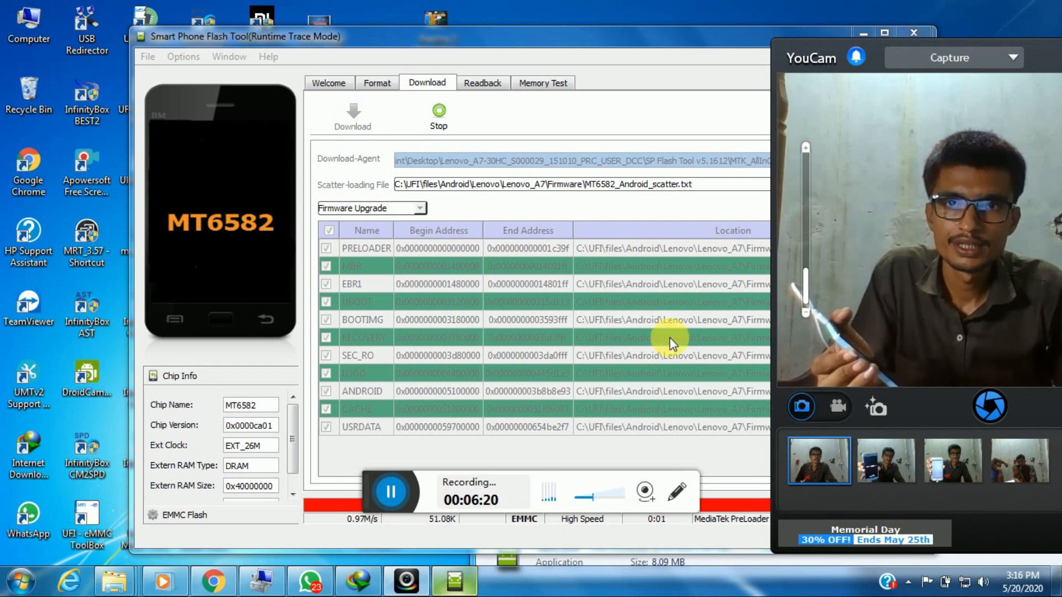
left_click_drag(628, 46, 523, 51)
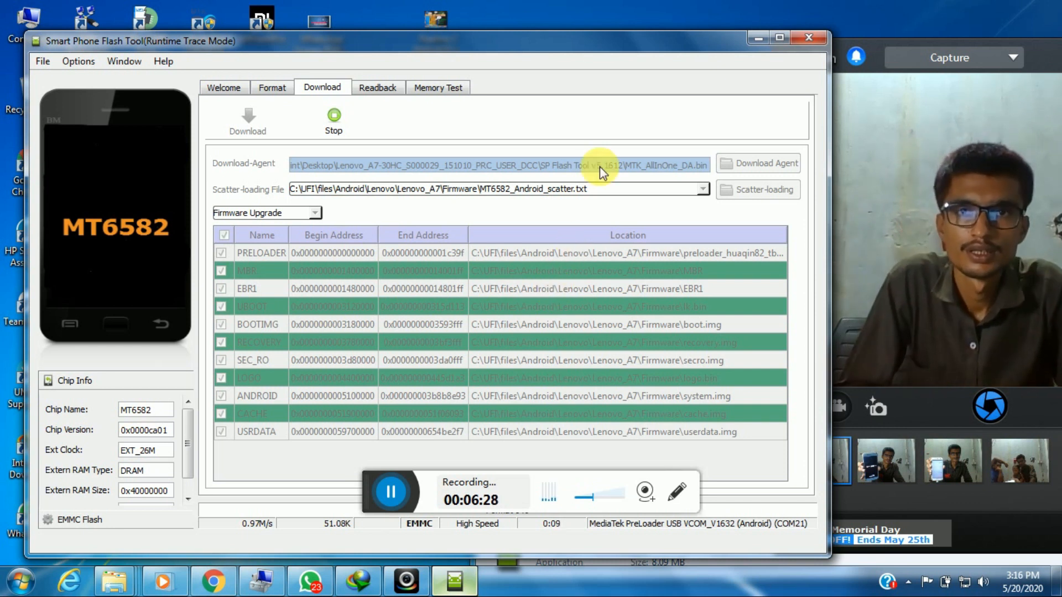
left_click_drag(601, 42, 553, 60)
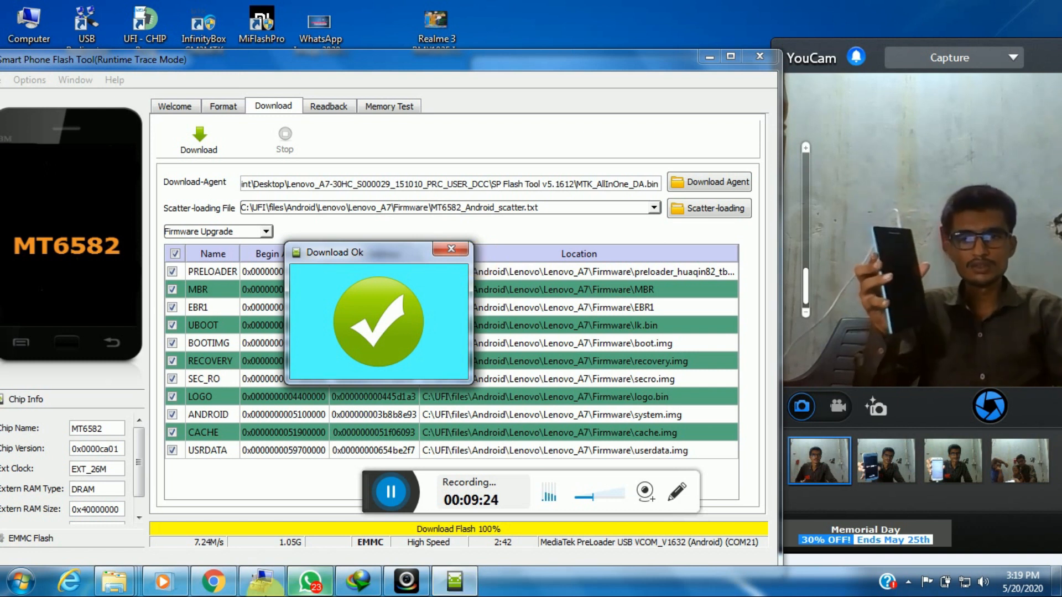
Check the device list in Computer Management's Device Manager and minimize that window to return to Smart Phone Flash Tool.
left_click(264, 582)
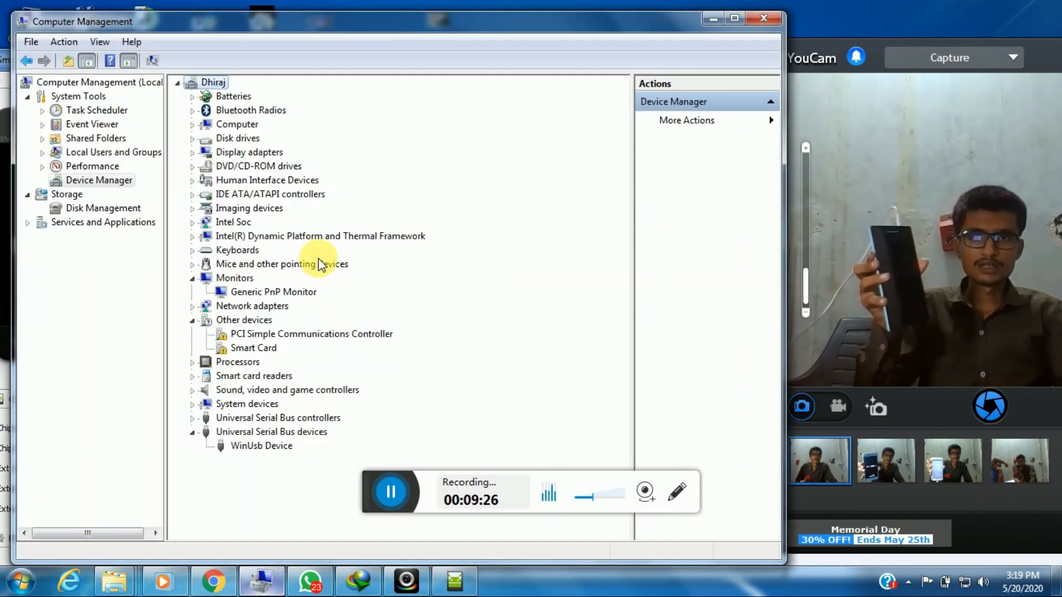
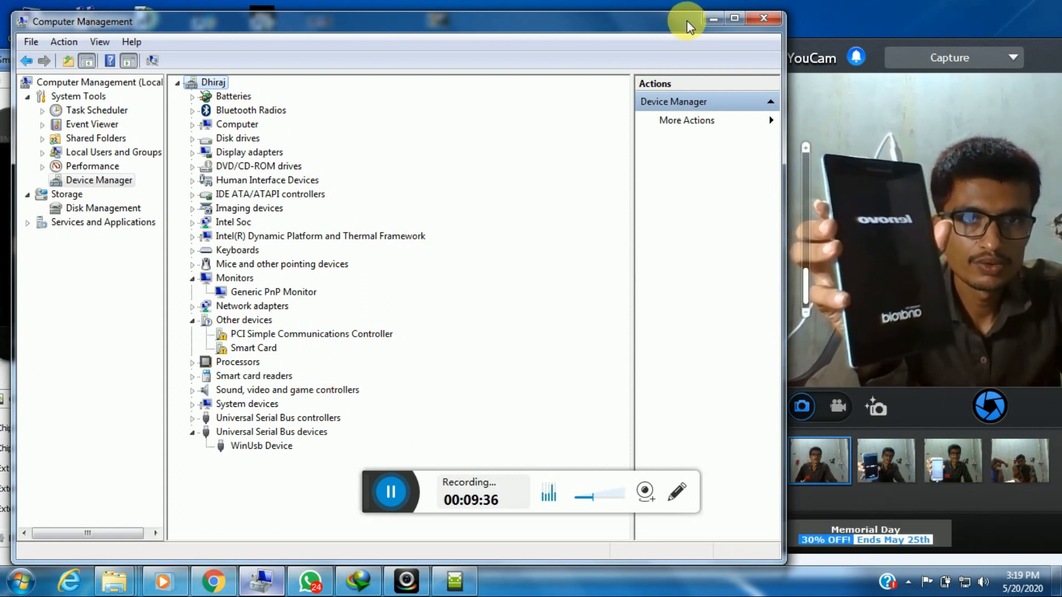
left_click(704, 19)
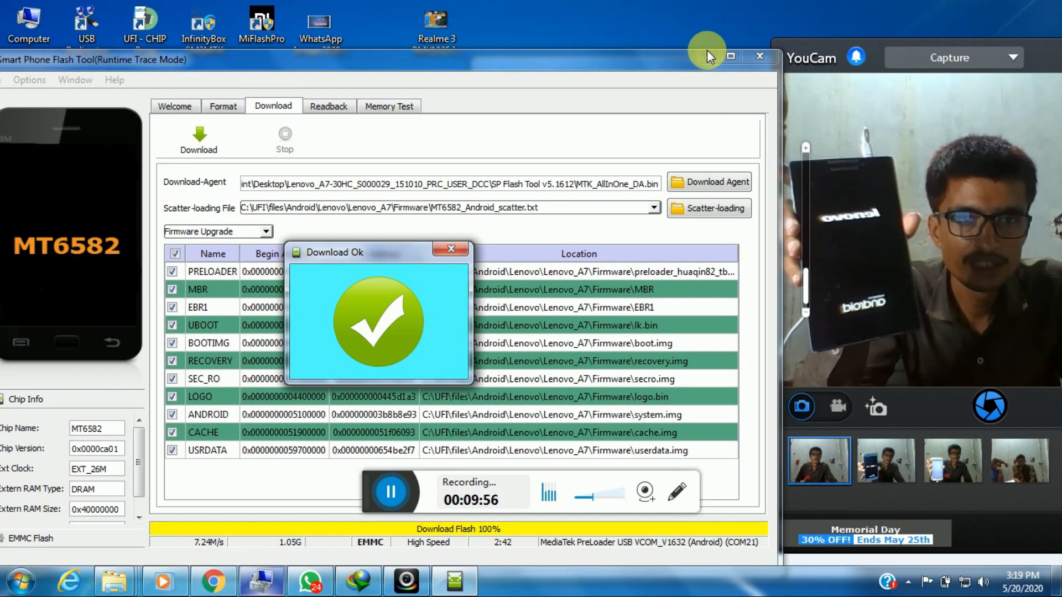
left_click(401, 492)
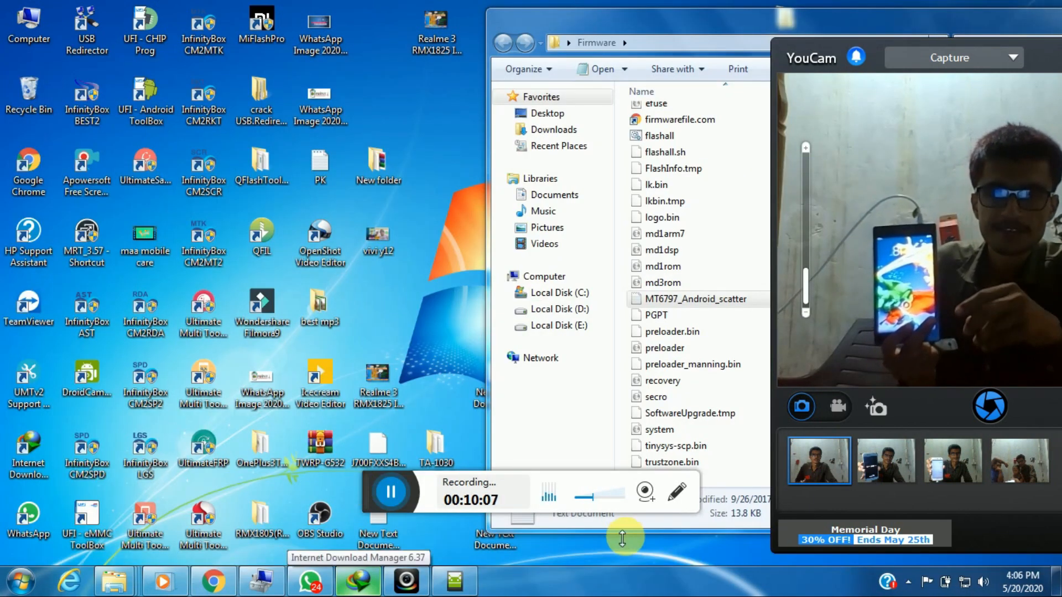